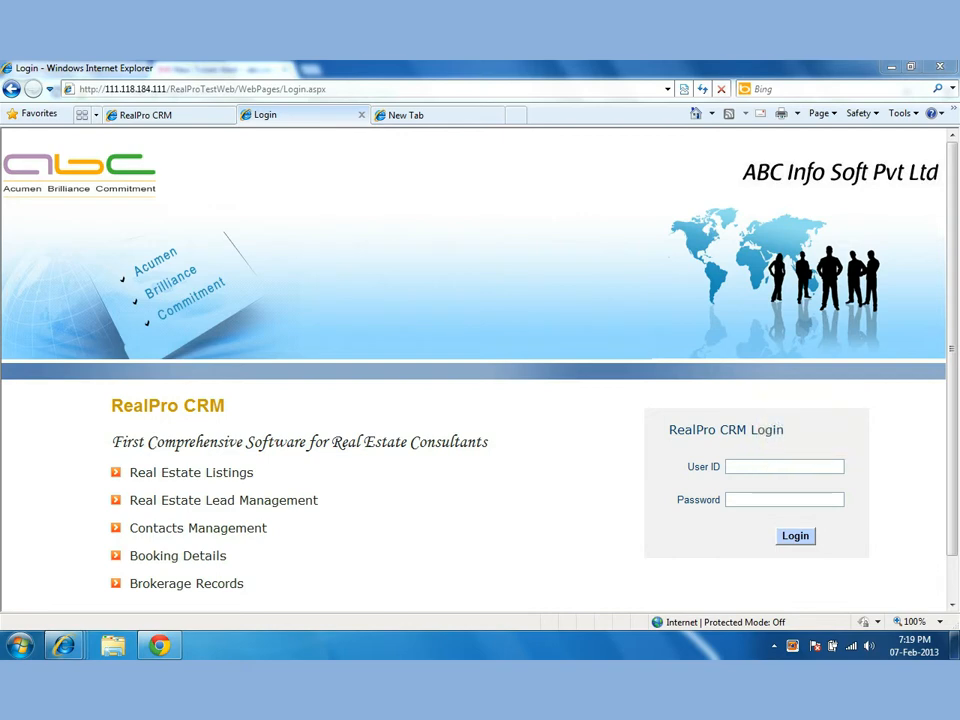
Log in to the CRM with the manager's user ID and password.
left_click(761, 466)
type("manager1")
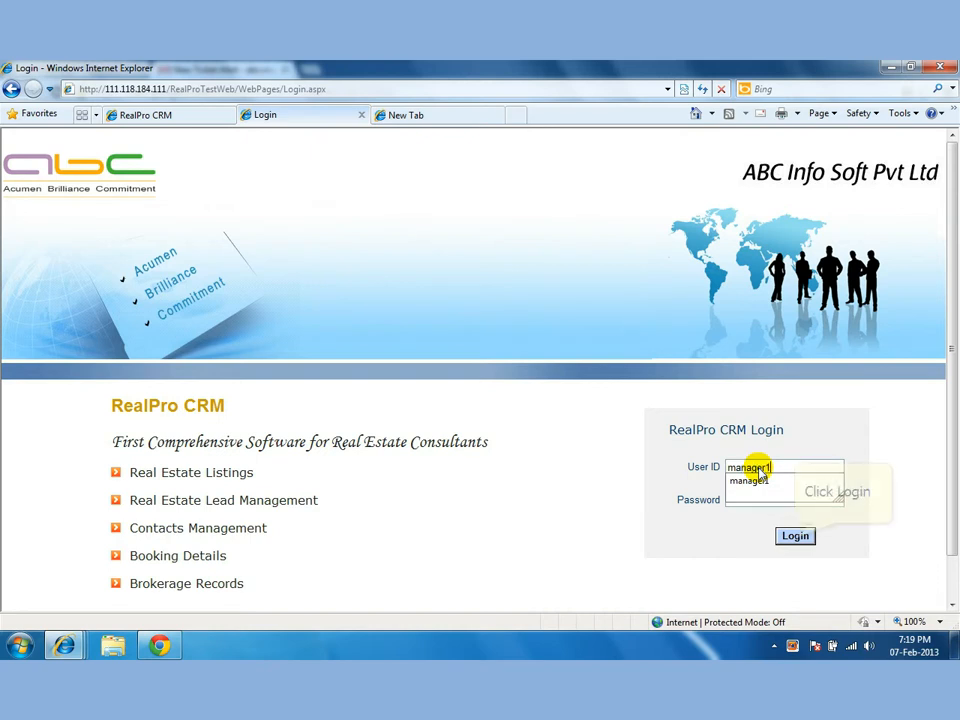
key("Tab")
type("••••••••")
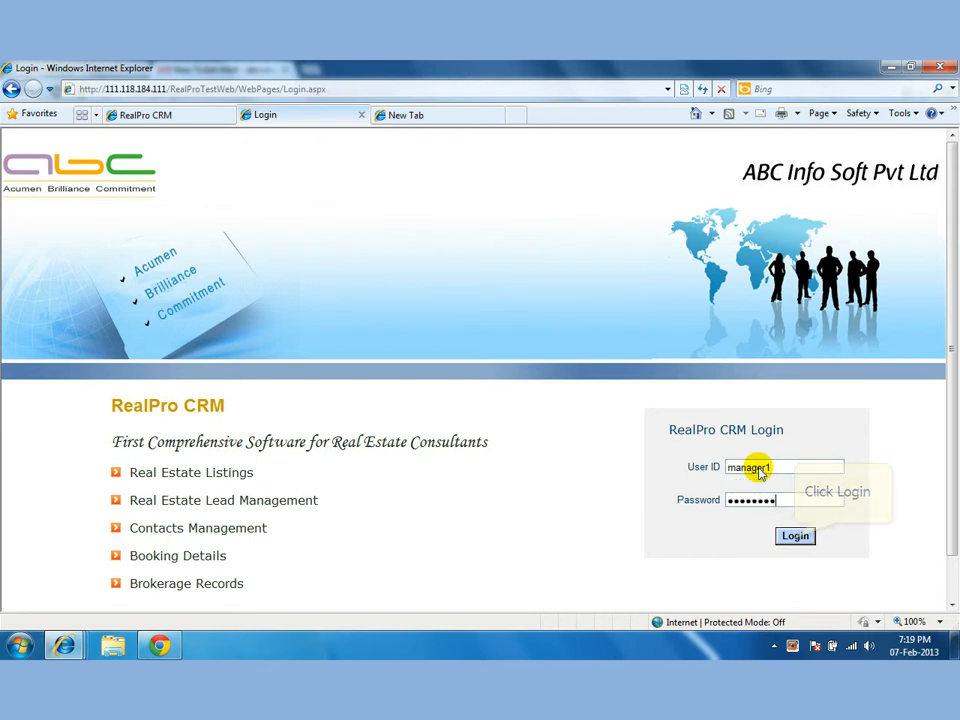
left_click(795, 537)
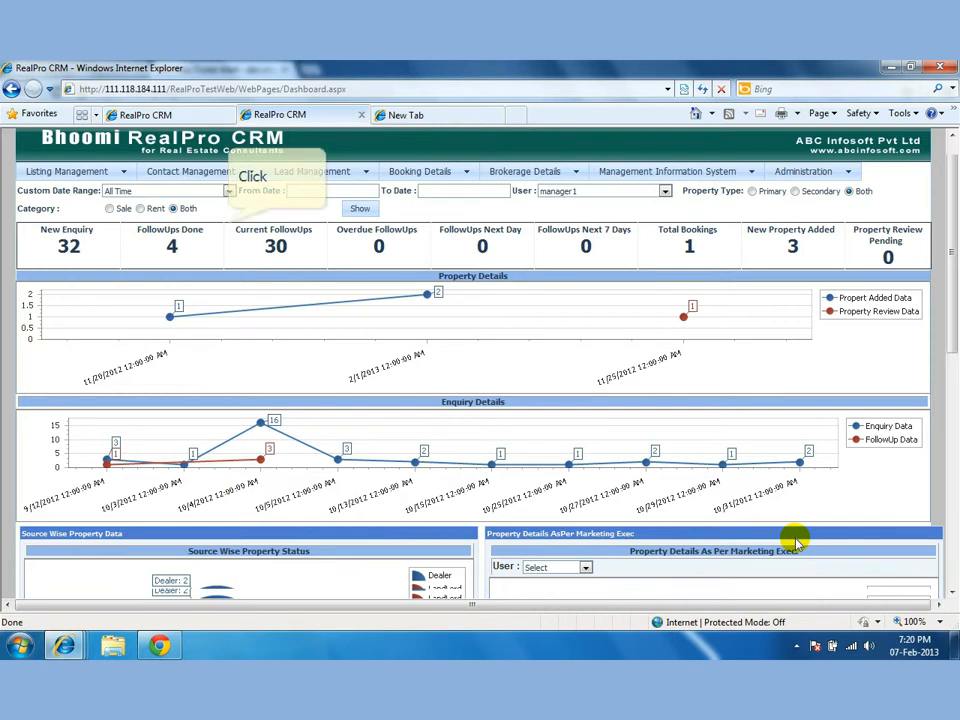
scroll(795, 540, "down", 3)
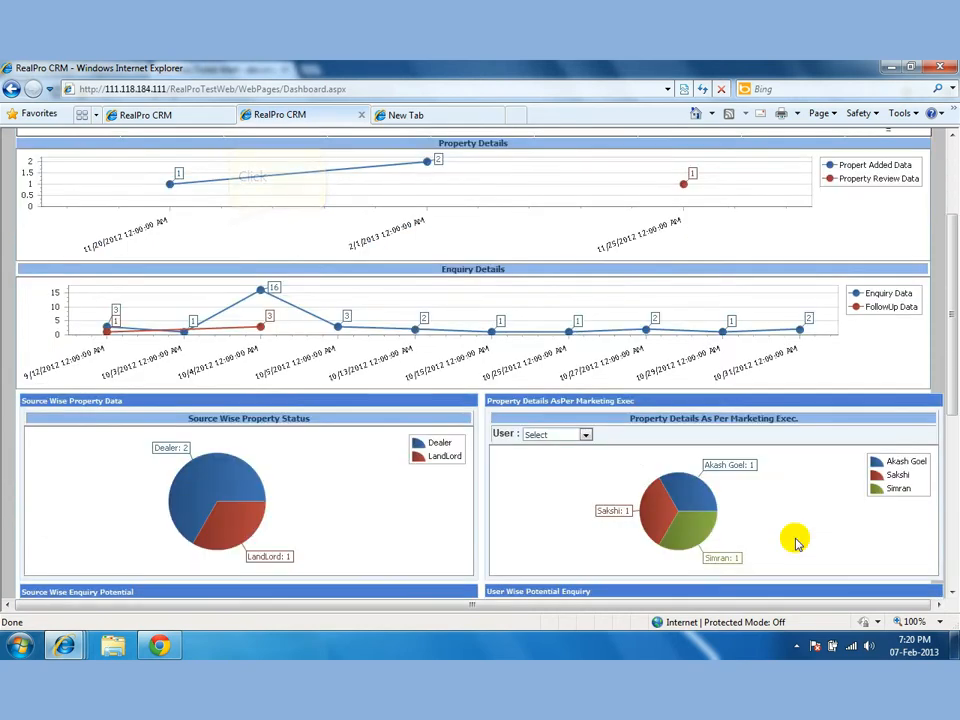
left_click(229, 221)
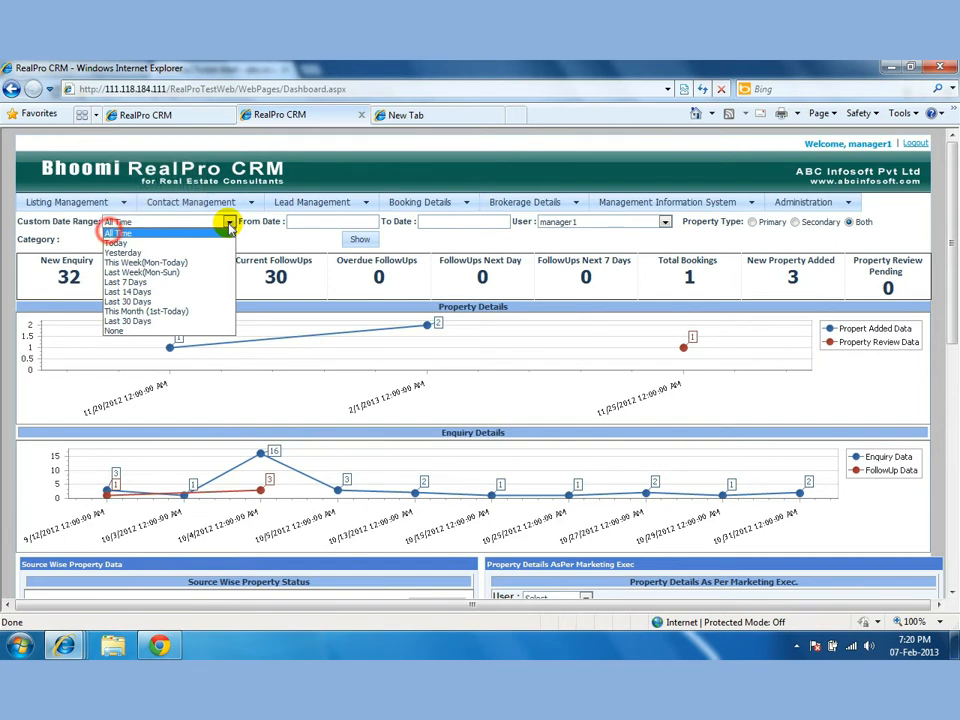
left_click(112, 233)
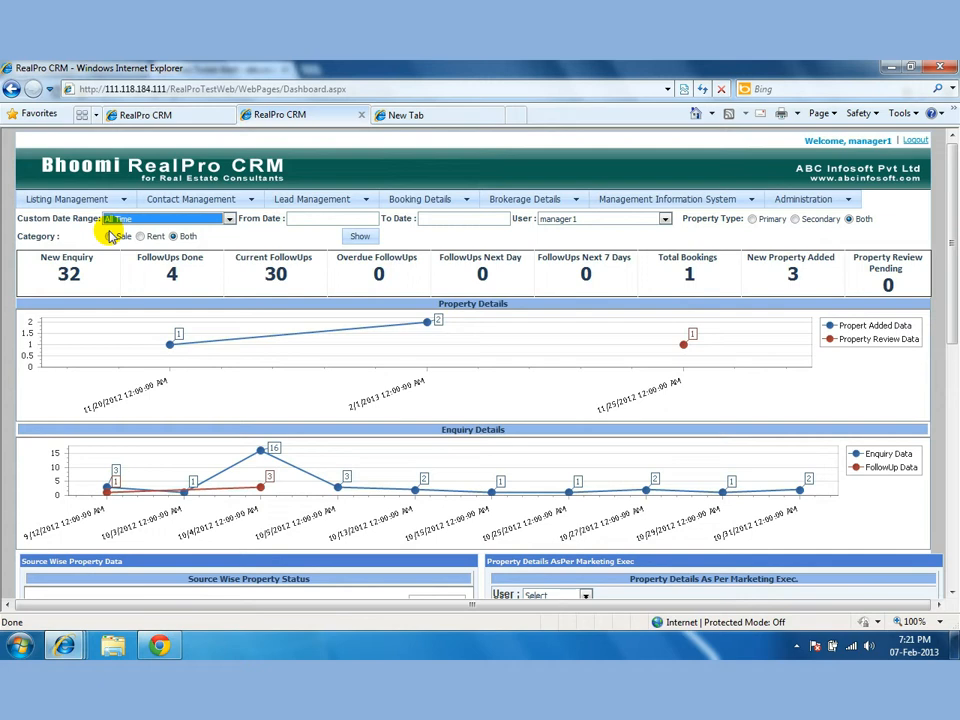
Scroll the dashboard down to the User Wise Enquiry Potential funnels and Enquiry Status charts.
scroll(110, 235, "down", 2)
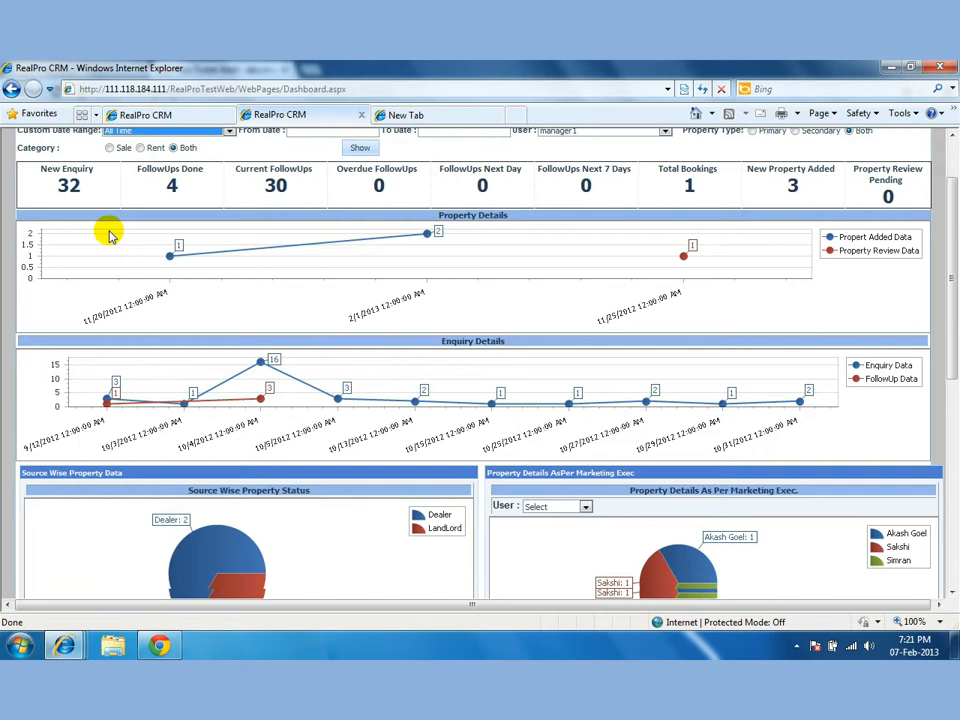
scroll(110, 235, "down", 3)
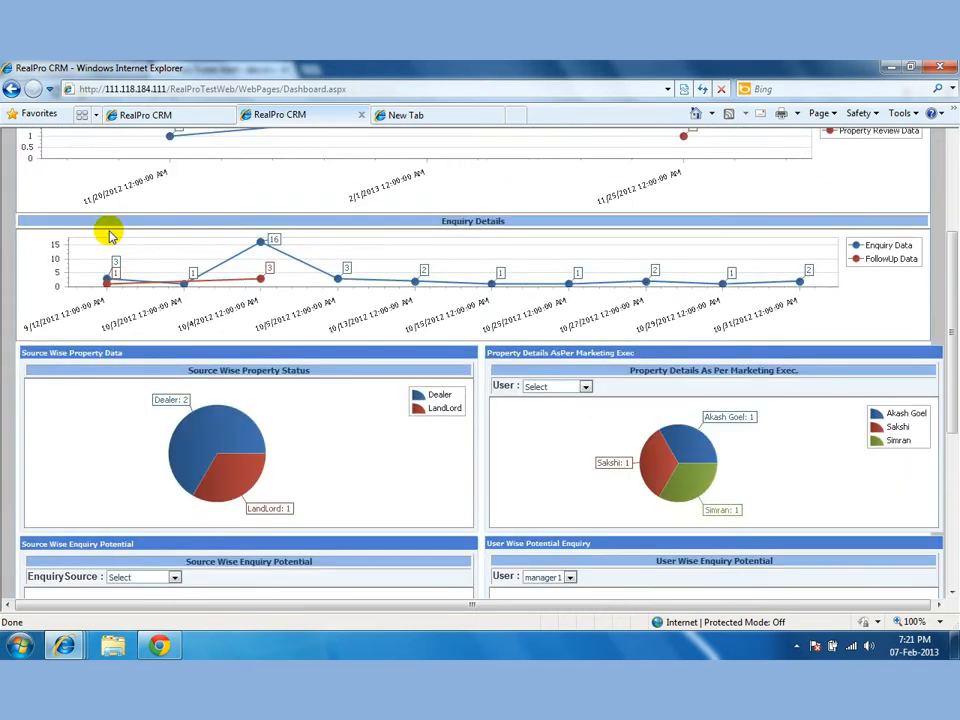
scroll(110, 235, "down", 2)
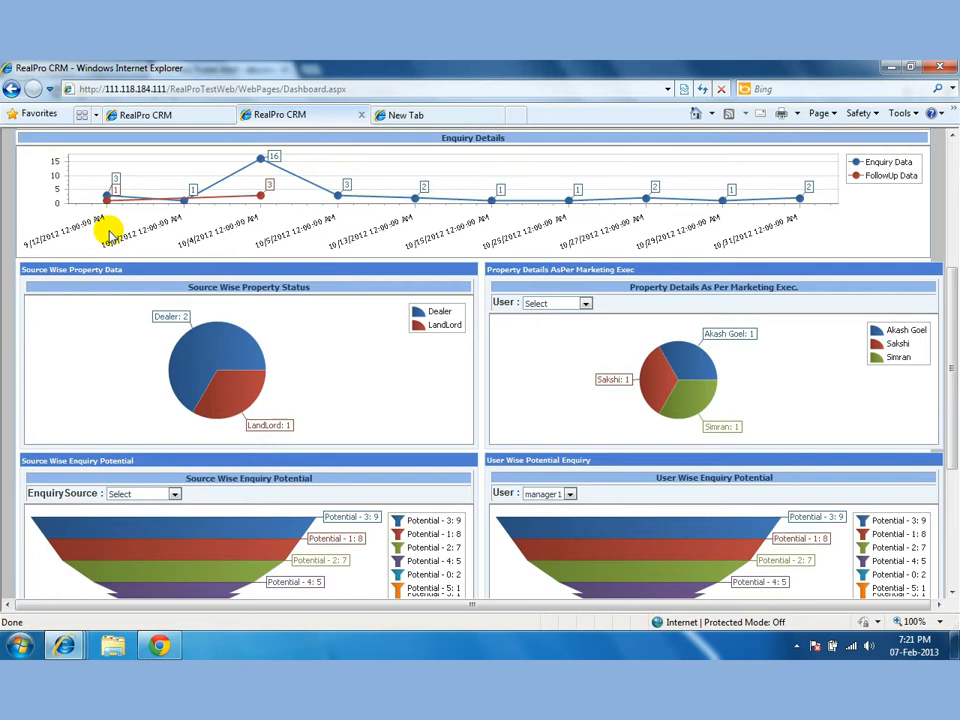
scroll(110, 234, "down", 1)
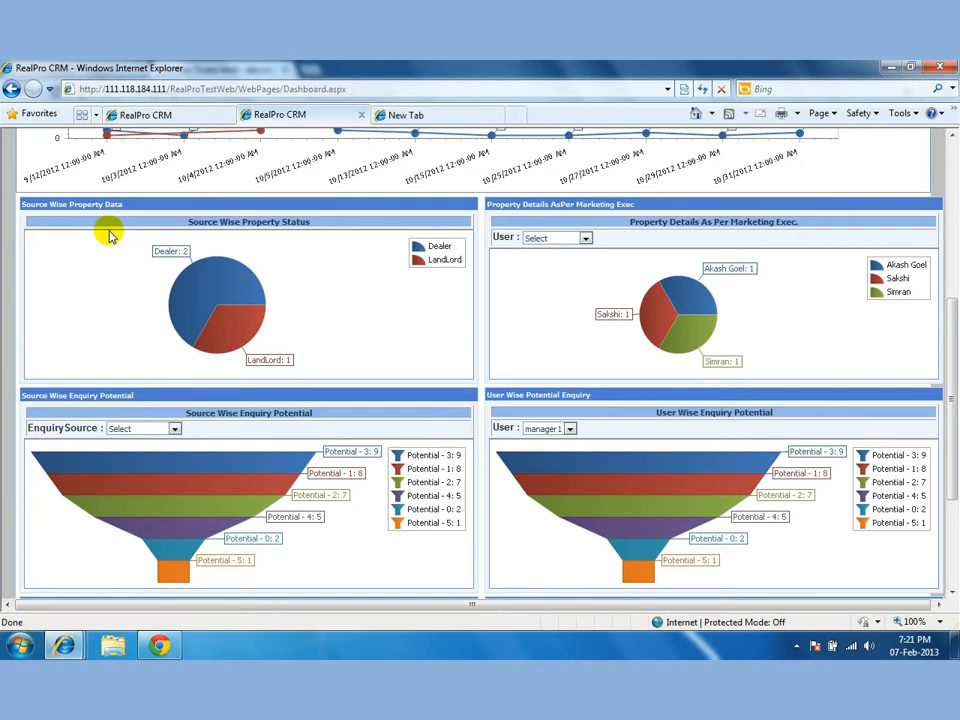
scroll(110, 235, "down", 3)
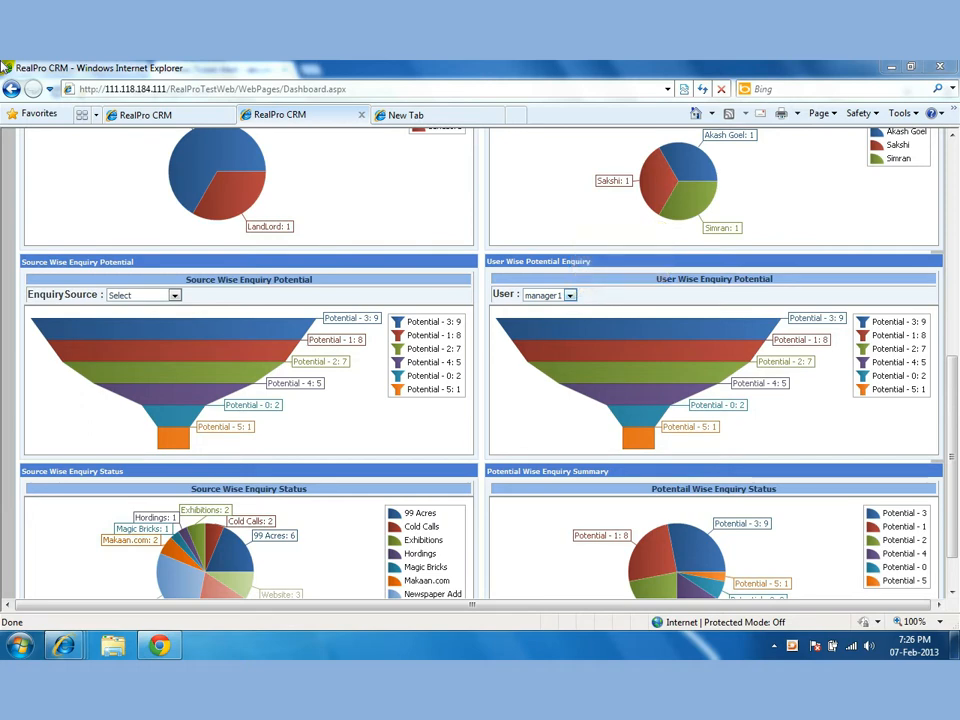
Choose the user for the enquiry potential funnel, then return to the top of the page.
left_click(569, 296)
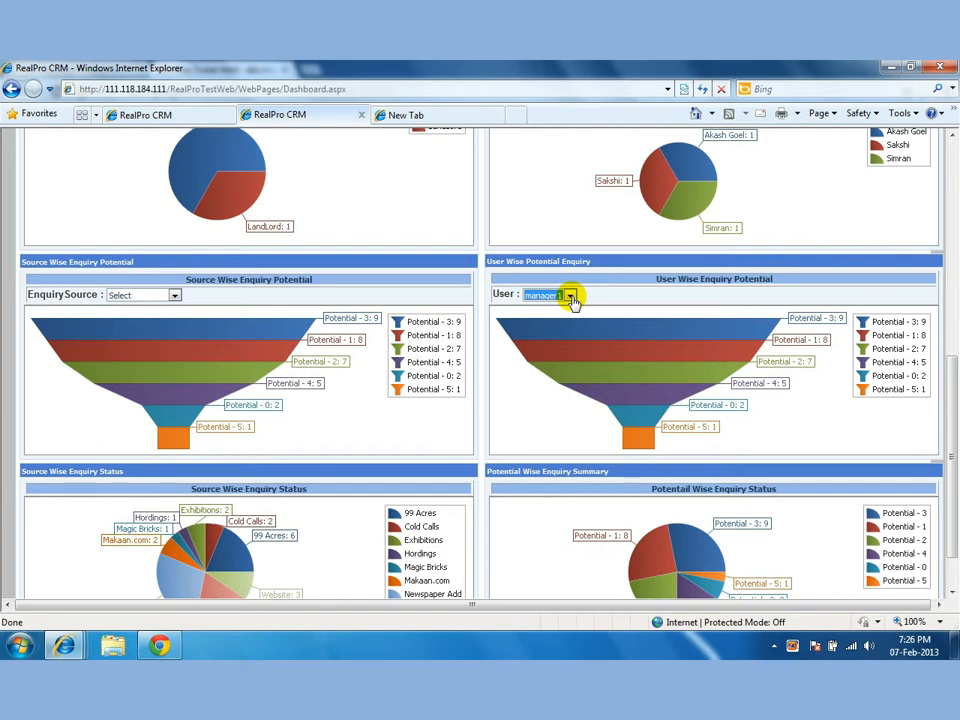
scroll(573, 302, "down", 1)
scroll(573, 302, "up", 5)
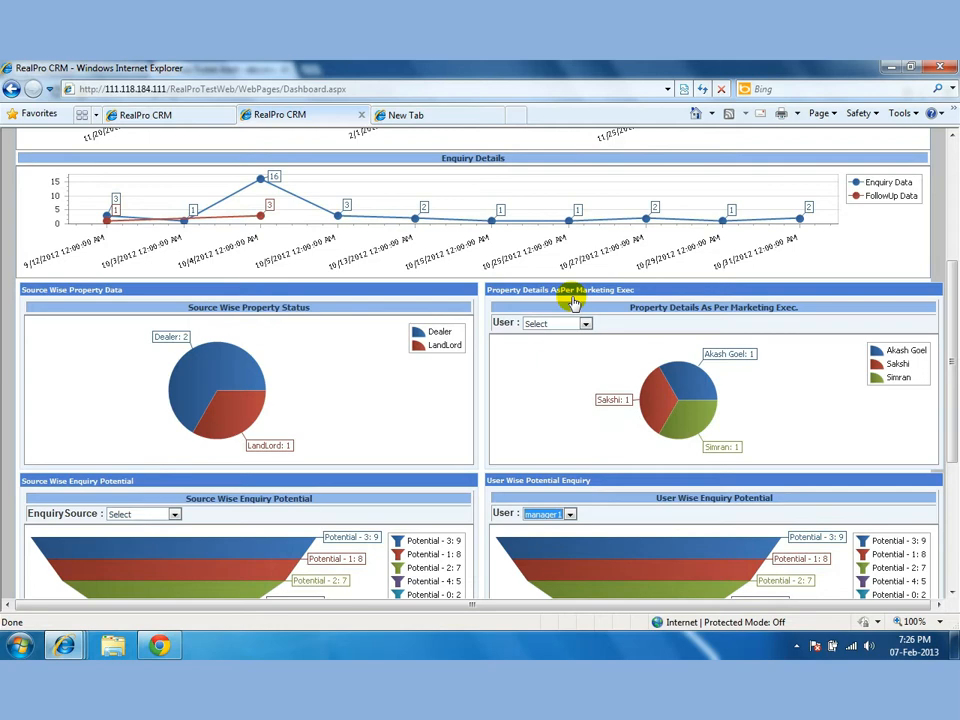
scroll(573, 302, "up", 5)
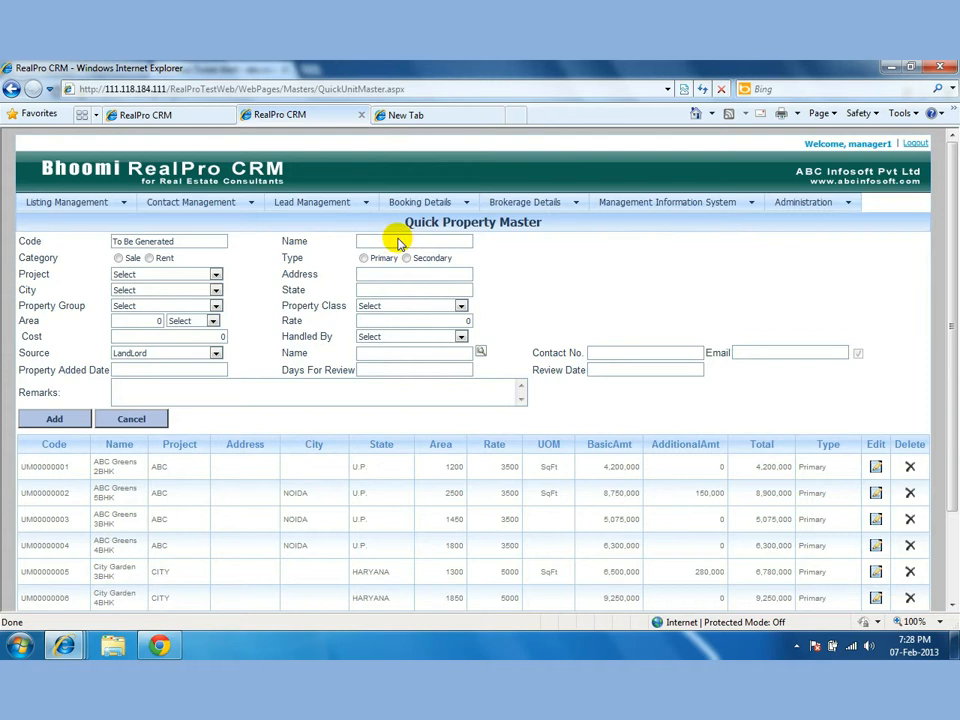
Name the new unit '3BHK orange county' and mark it as Sale and Primary.
type("3BHK orange")
type("count")
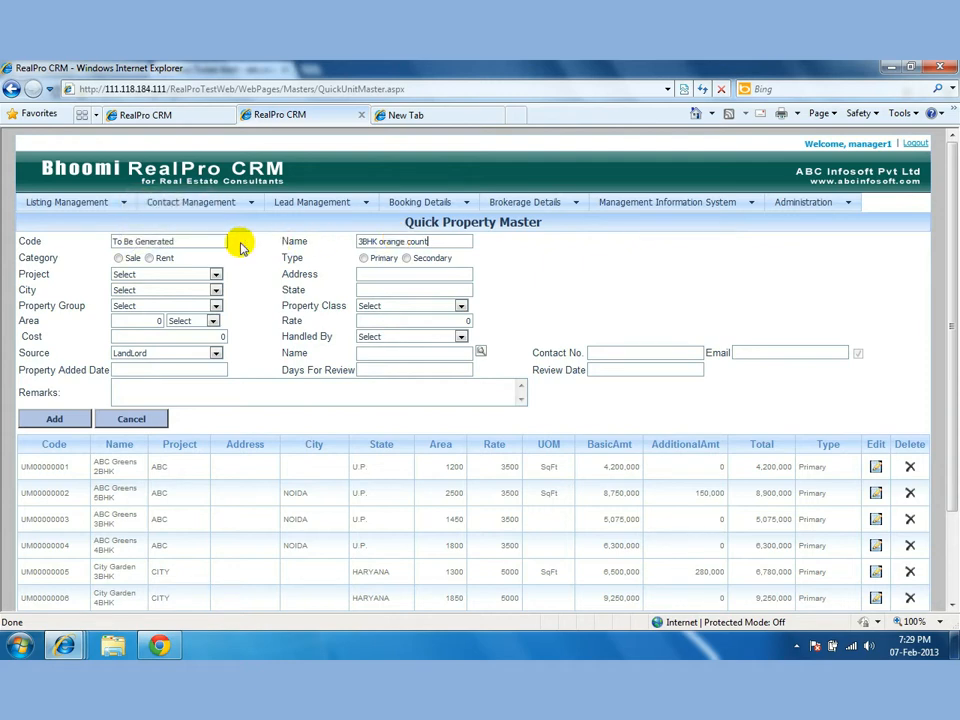
left_click(118, 258)
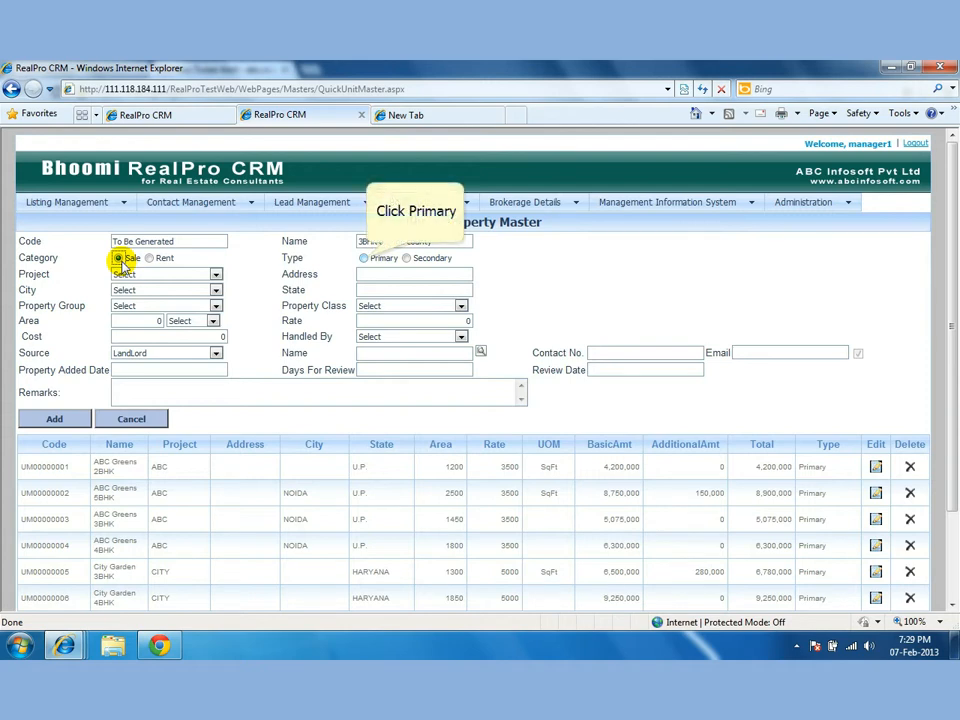
left_click(364, 258)
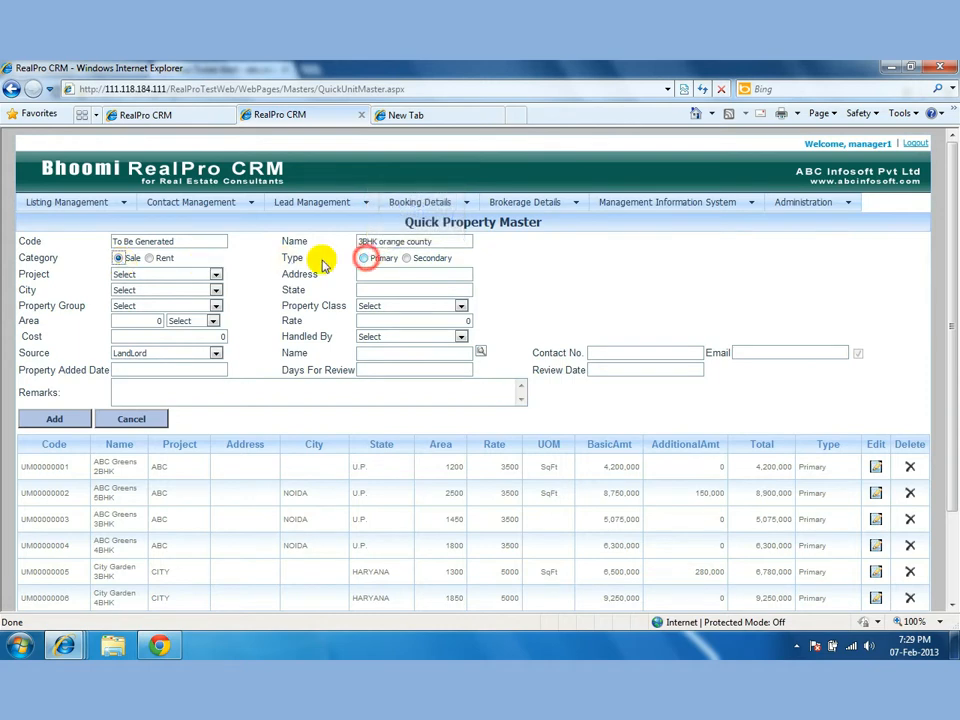
Assign the unit to the Orange County project, APPARTMENTS group and 3 BHK class.
left_click(215, 274)
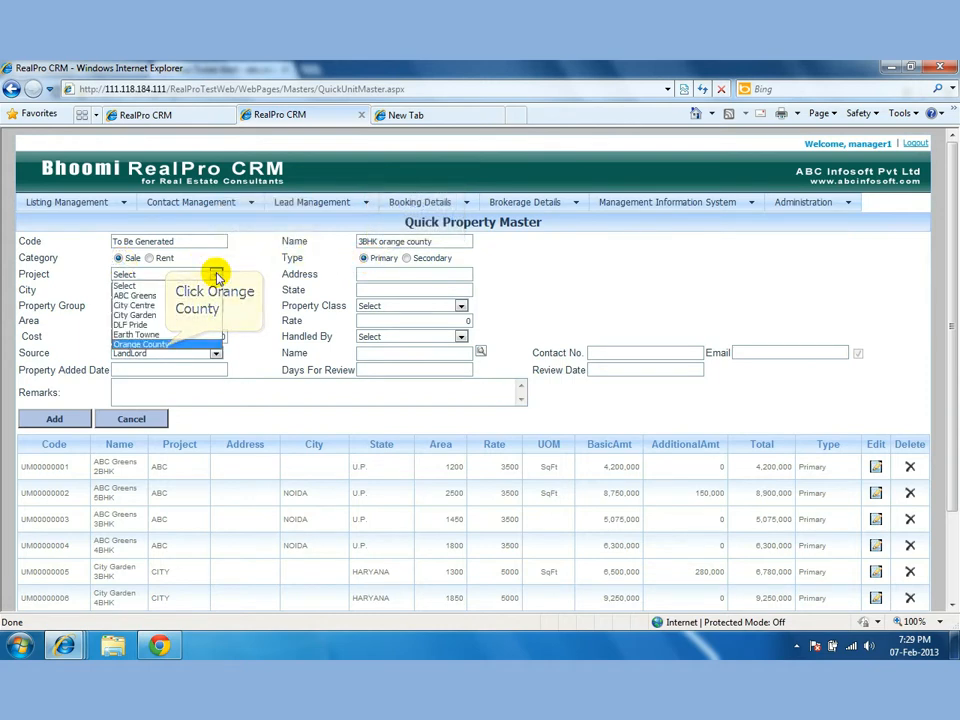
left_click(165, 344)
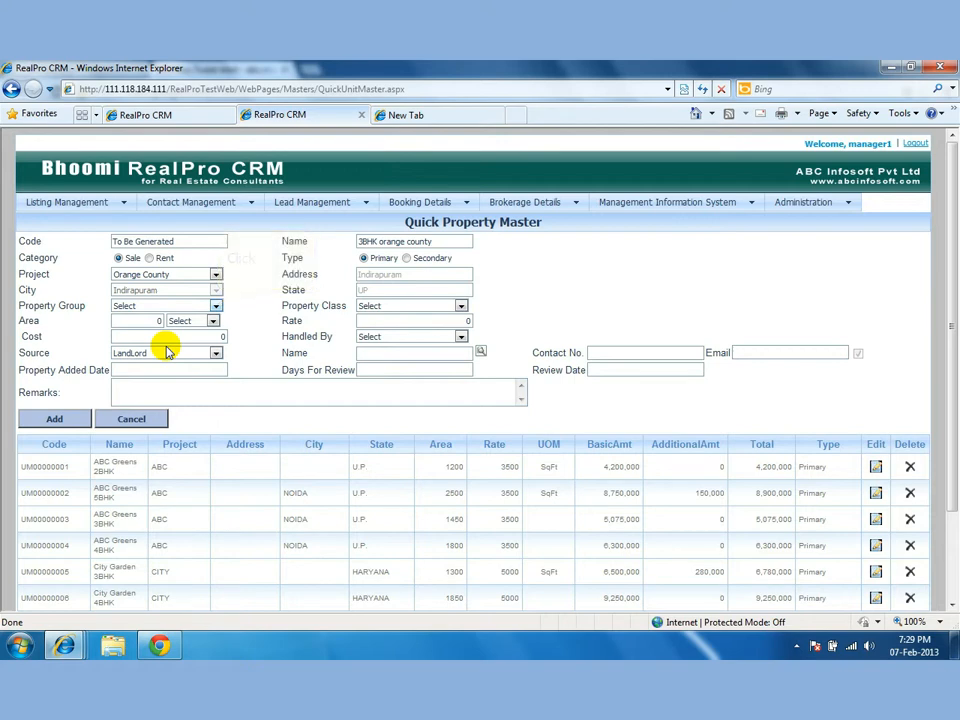
left_click(215, 306)
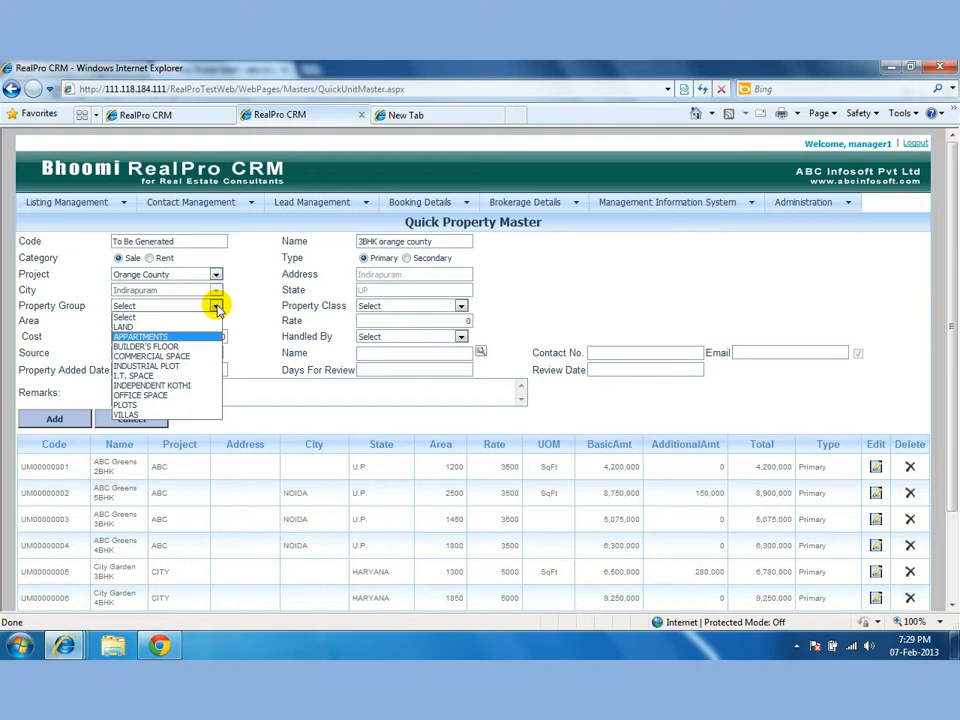
left_click(180, 336)
left_click(422, 307)
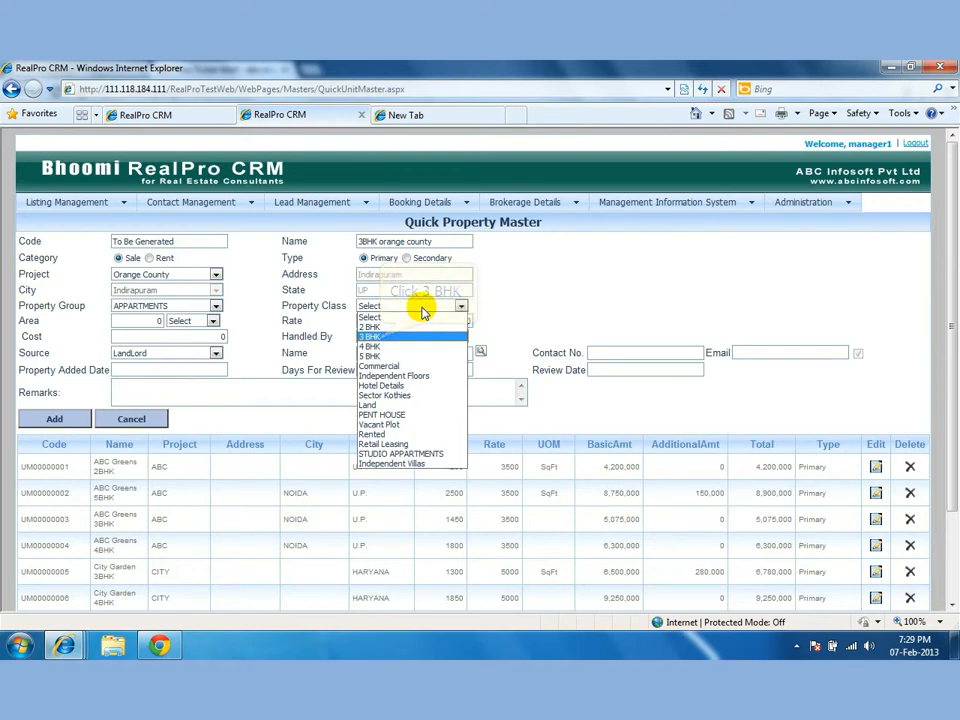
left_click(381, 336)
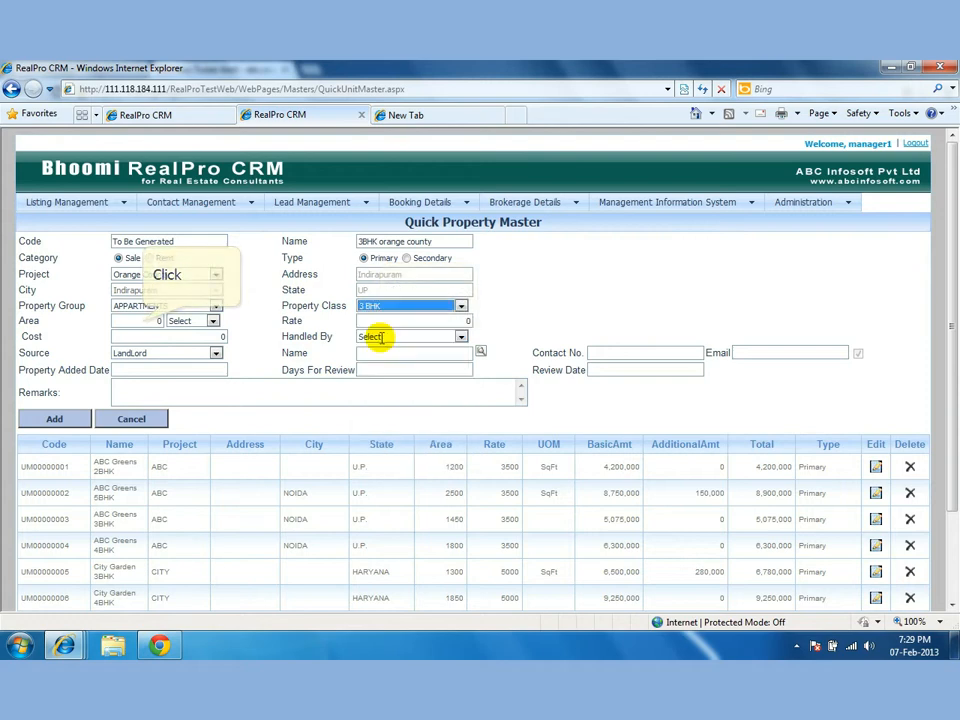
Enter an area of 1600 SqFt at rate 4000, giving a cost of 6,400,000.
left_click(140, 321)
left_click(144, 321)
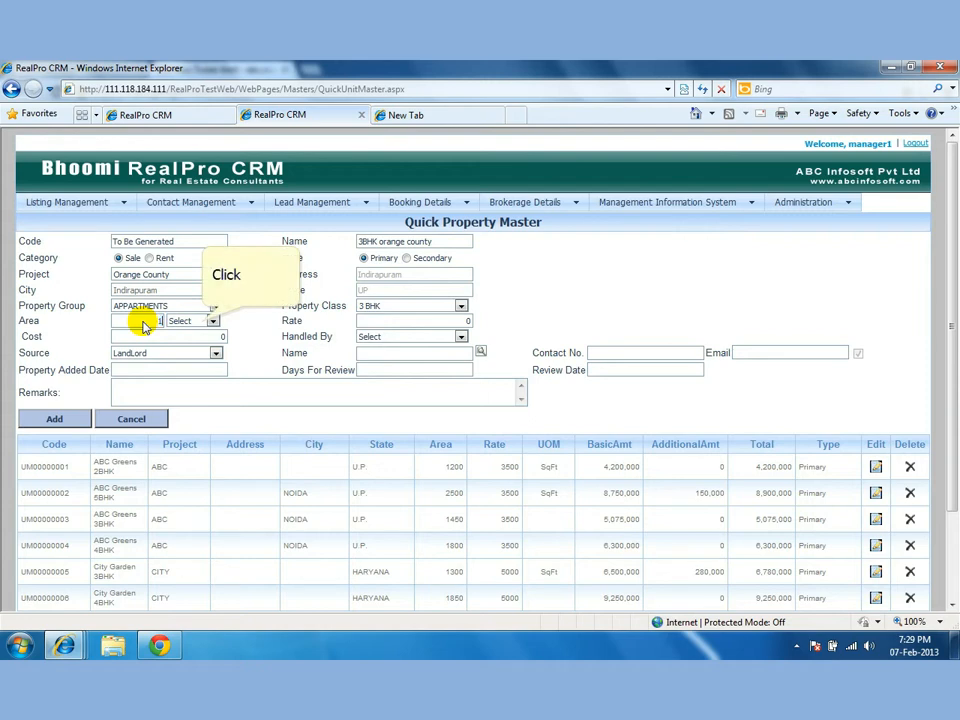
type("1600")
left_click(203, 322)
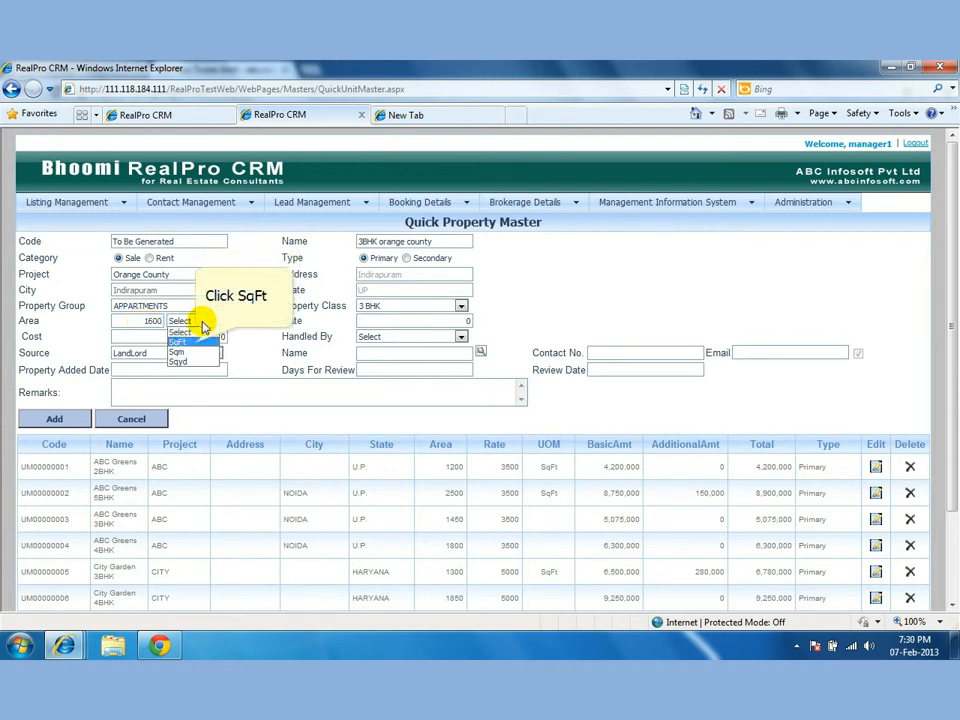
left_click(195, 341)
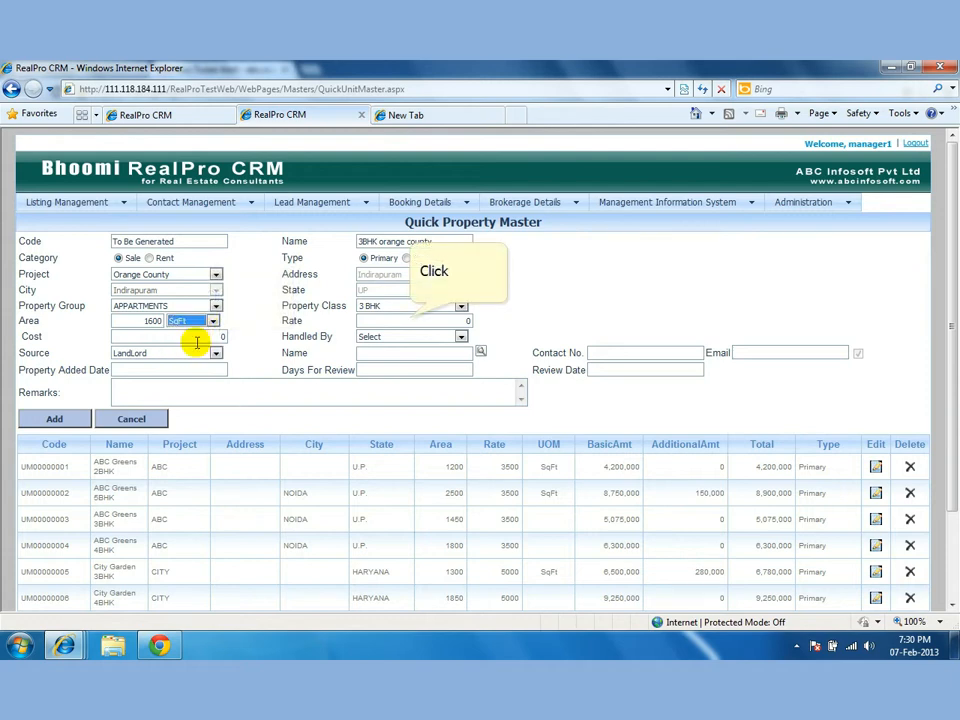
left_click(408, 321)
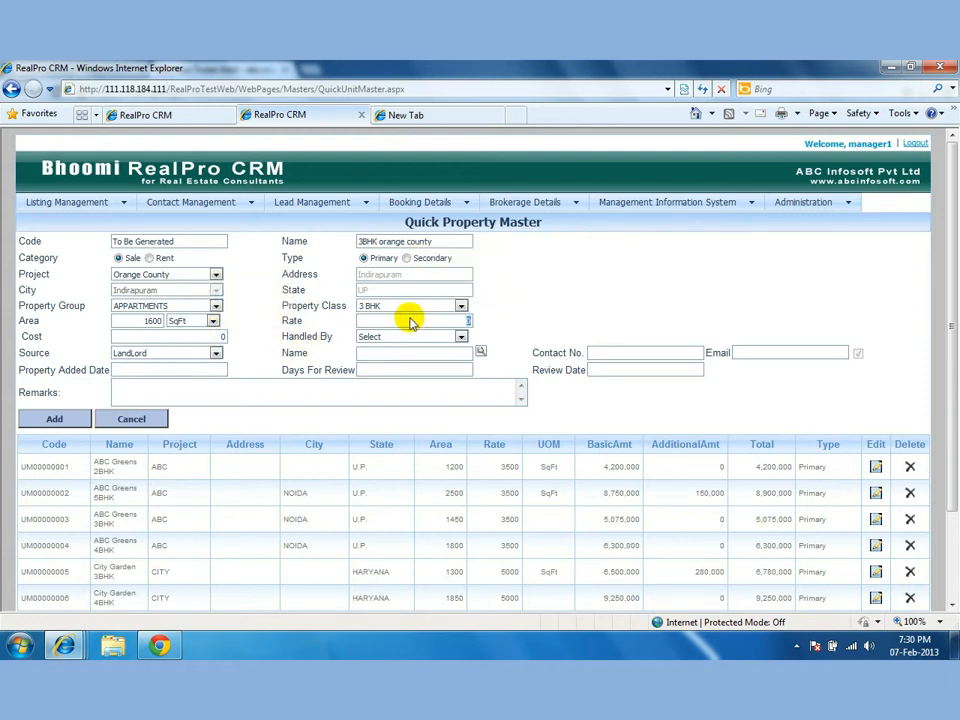
type("4000")
left_click(454, 336)
Assign the handling executive and set the listing source to Dealer.
left_click(457, 338)
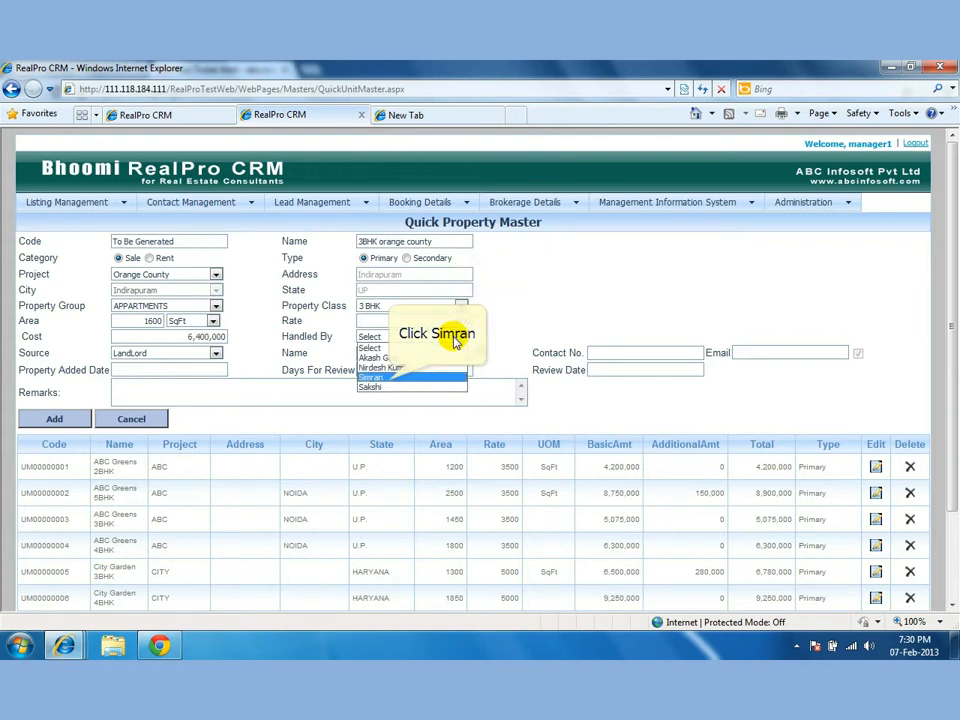
left_click(400, 377)
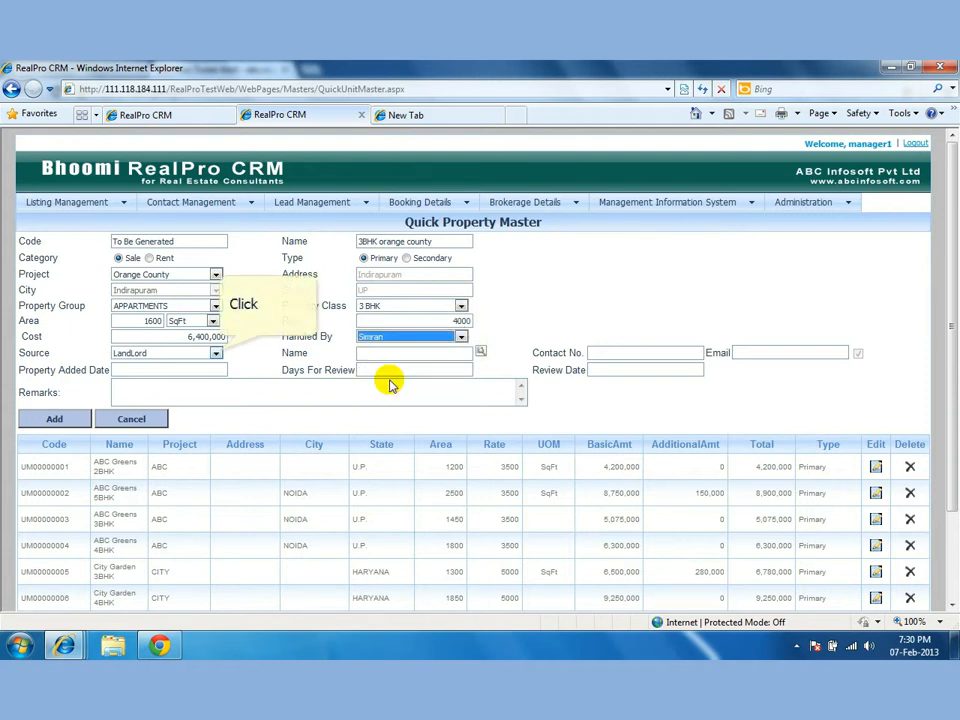
left_click(216, 354)
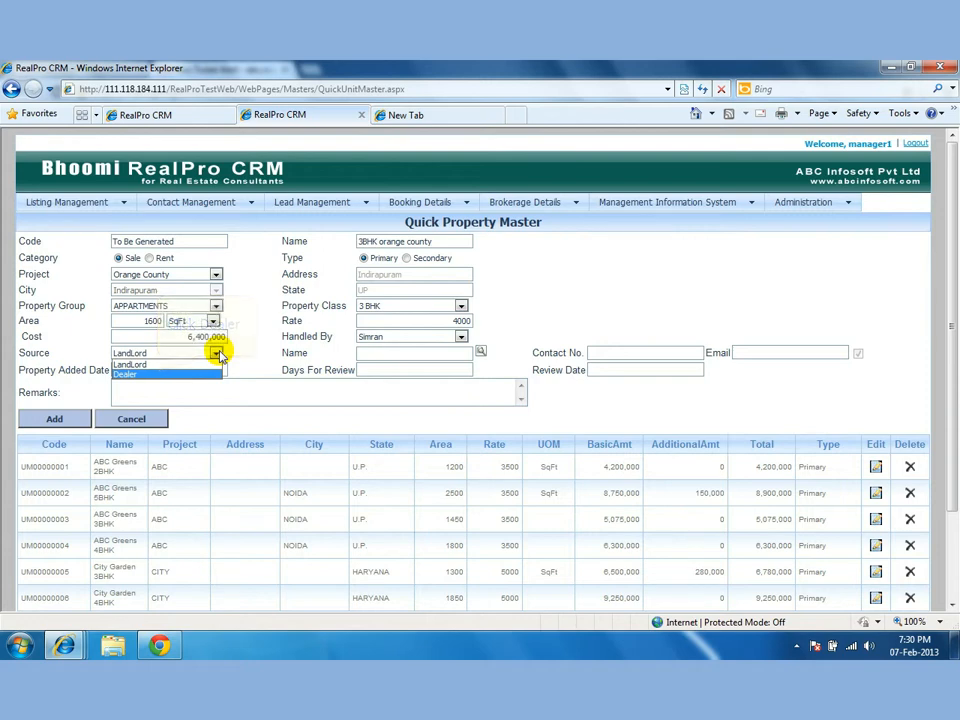
left_click(158, 372)
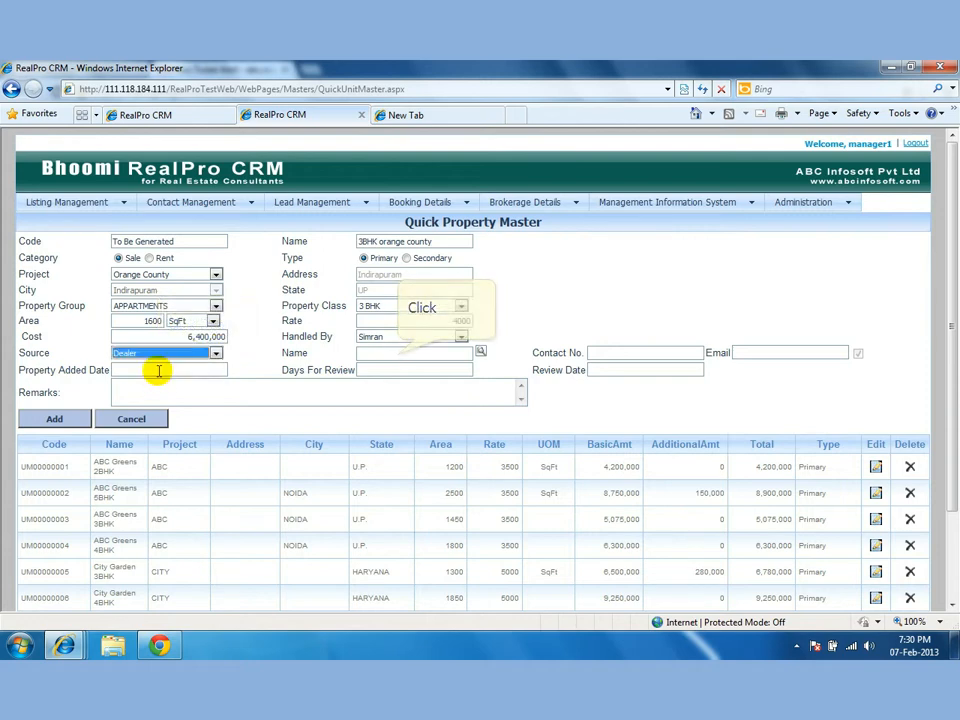
Fill in the dealer's name, contact number and e-mail address.
left_click(397, 354)
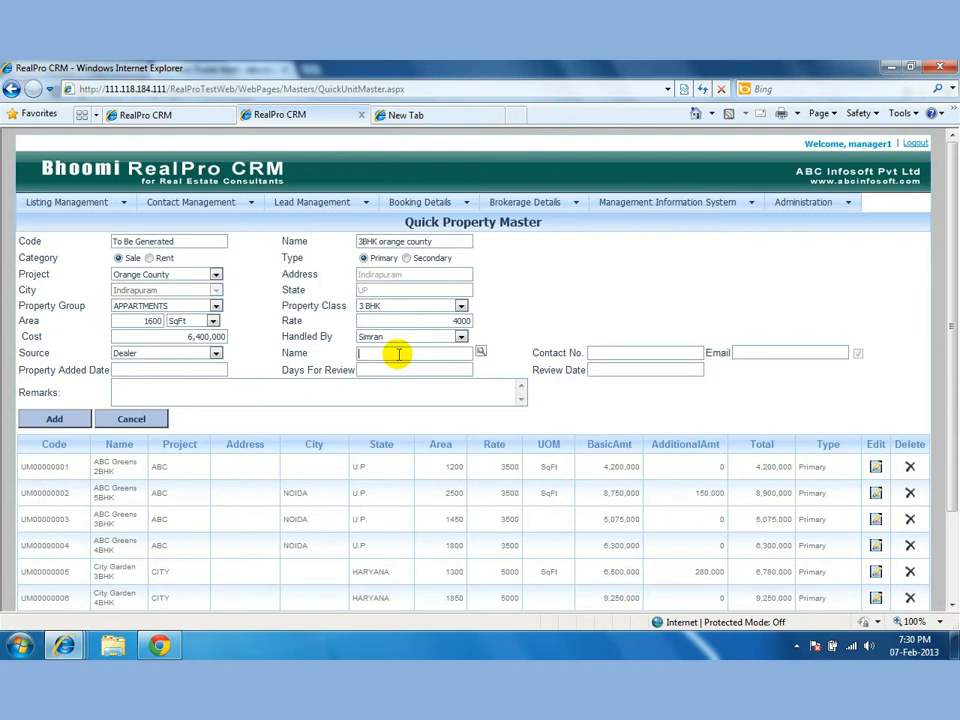
type("Kumar Associates")
key("Tab")
key("Tab")
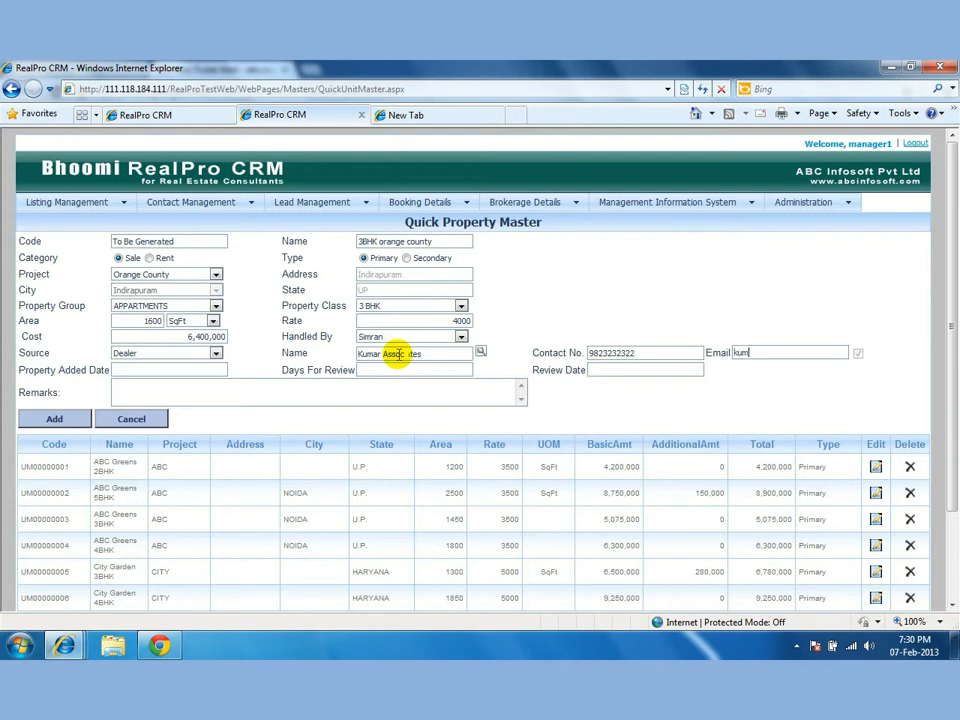
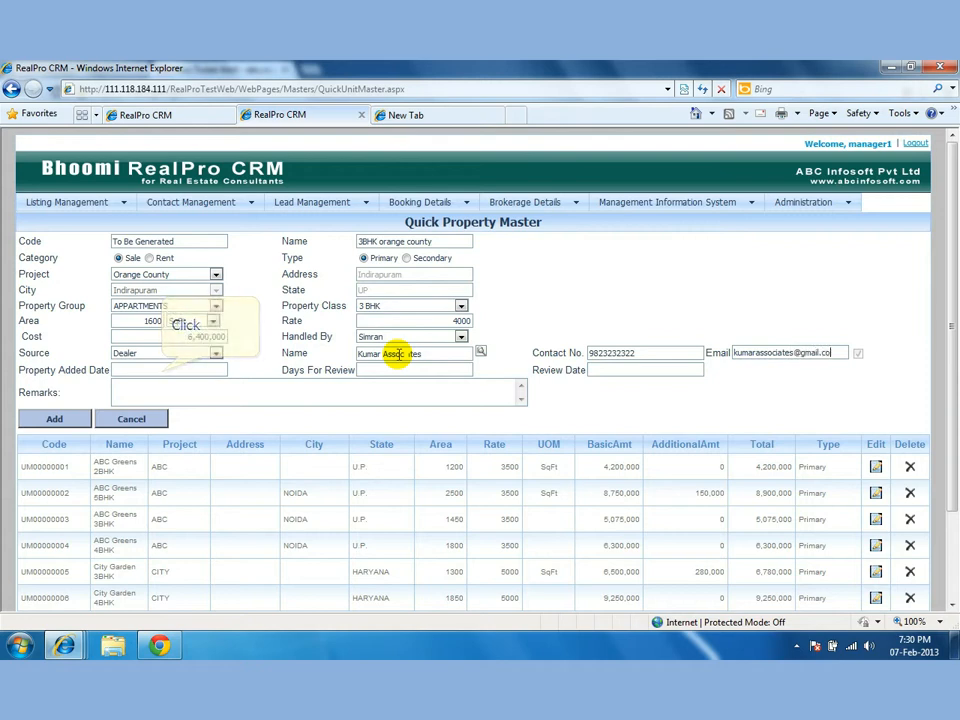
left_click(162, 371)
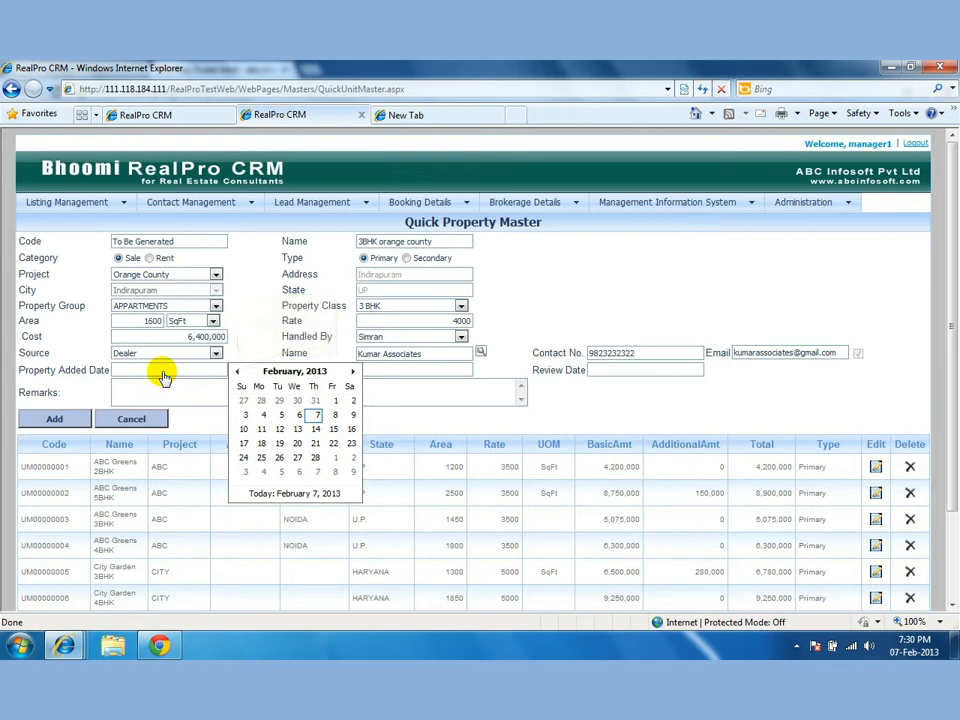
Set the added date to 01/Feb/2013 with 30 review days and add the listing.
left_click(238, 372)
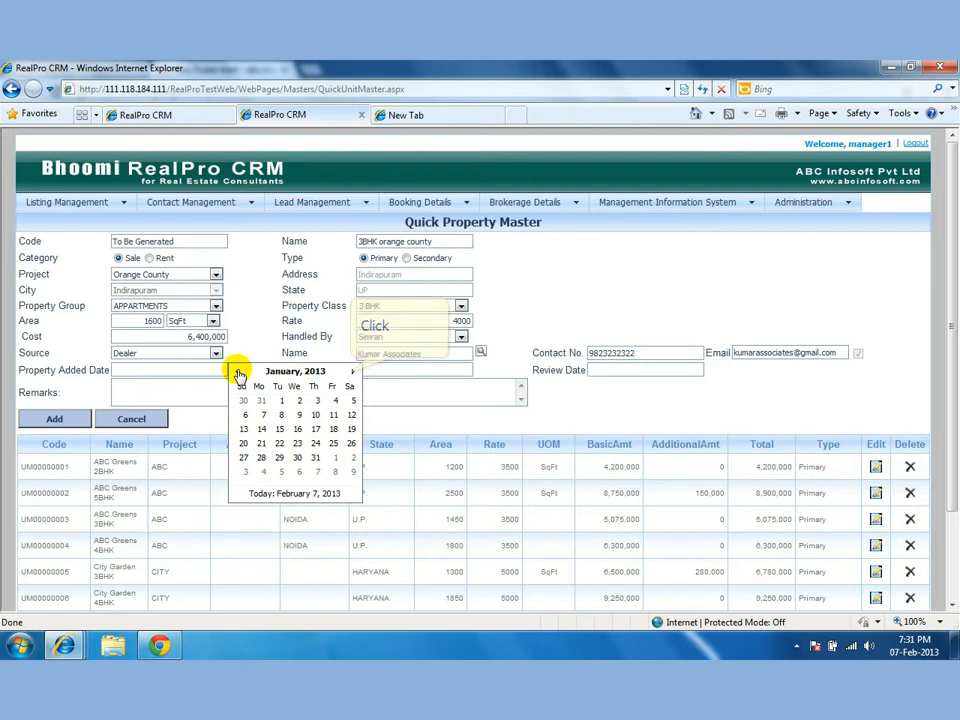
left_click(352, 373)
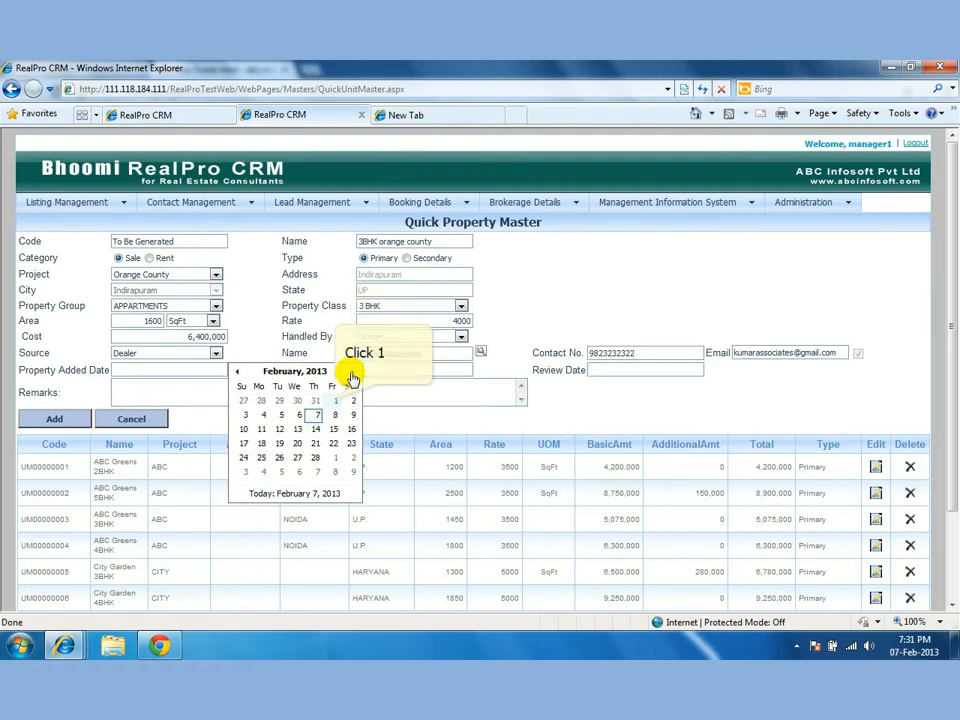
left_click(336, 402)
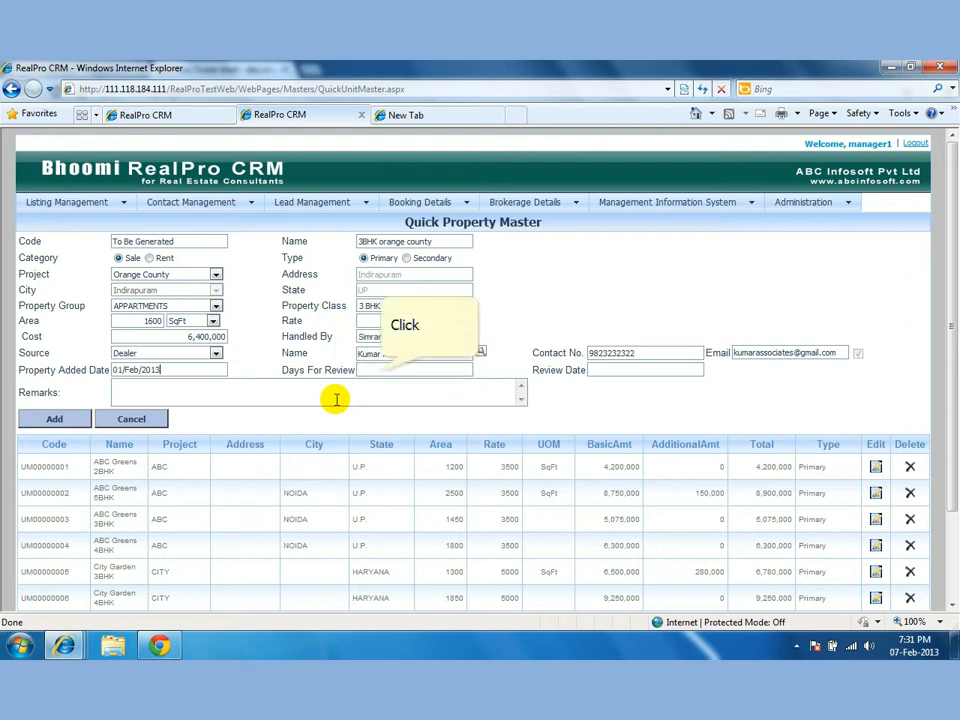
left_click(381, 372)
type("30")
left_click(248, 387)
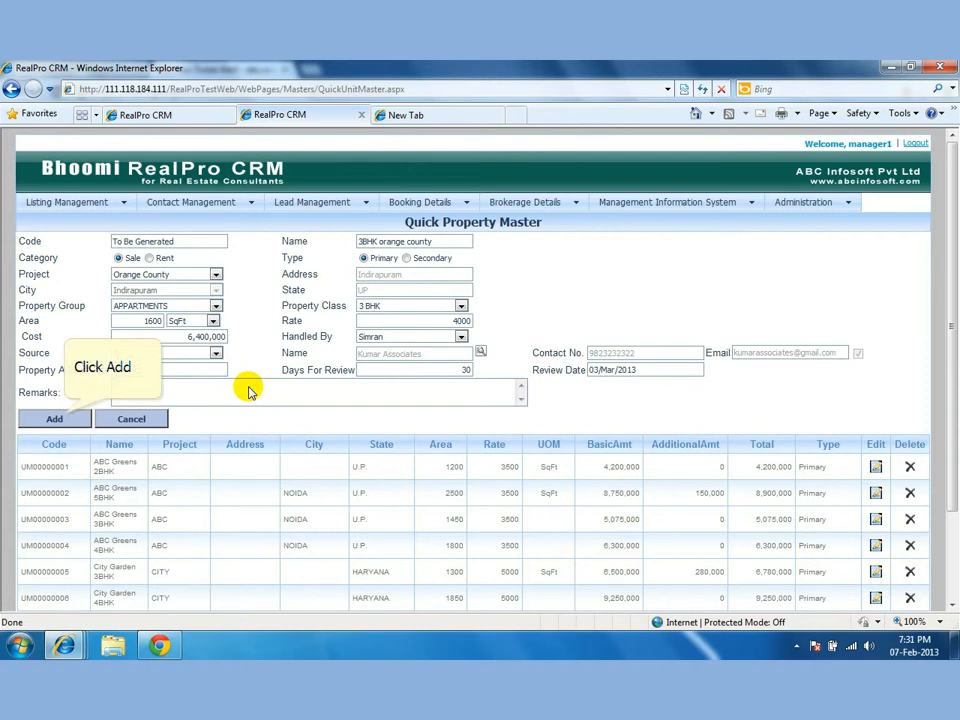
left_click(60, 418)
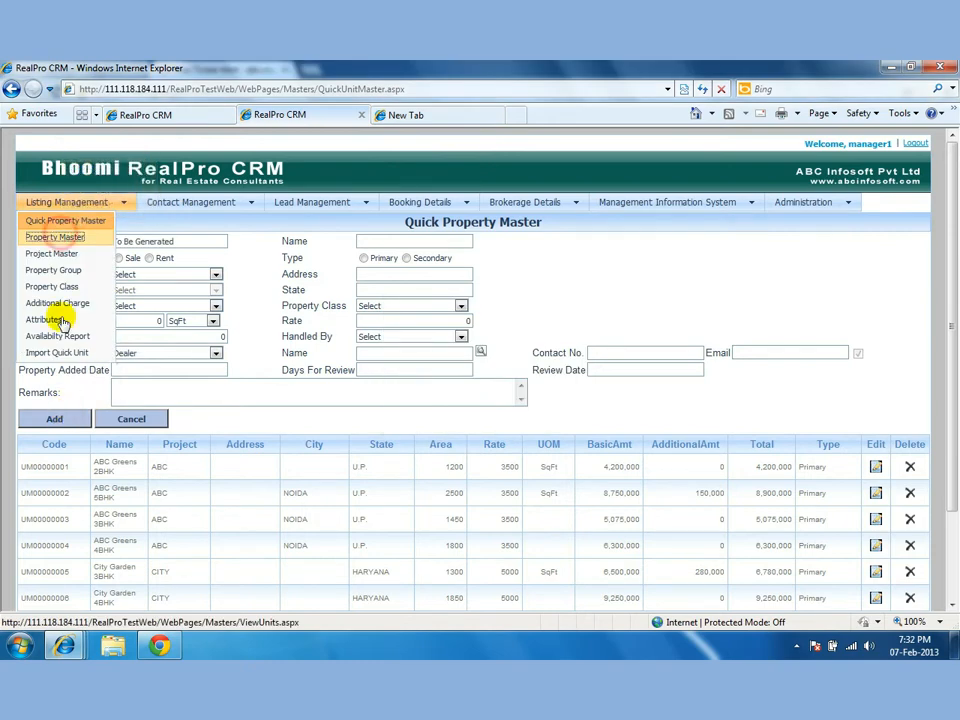
Go to Property Master and start a new property entry.
left_click(60, 237)
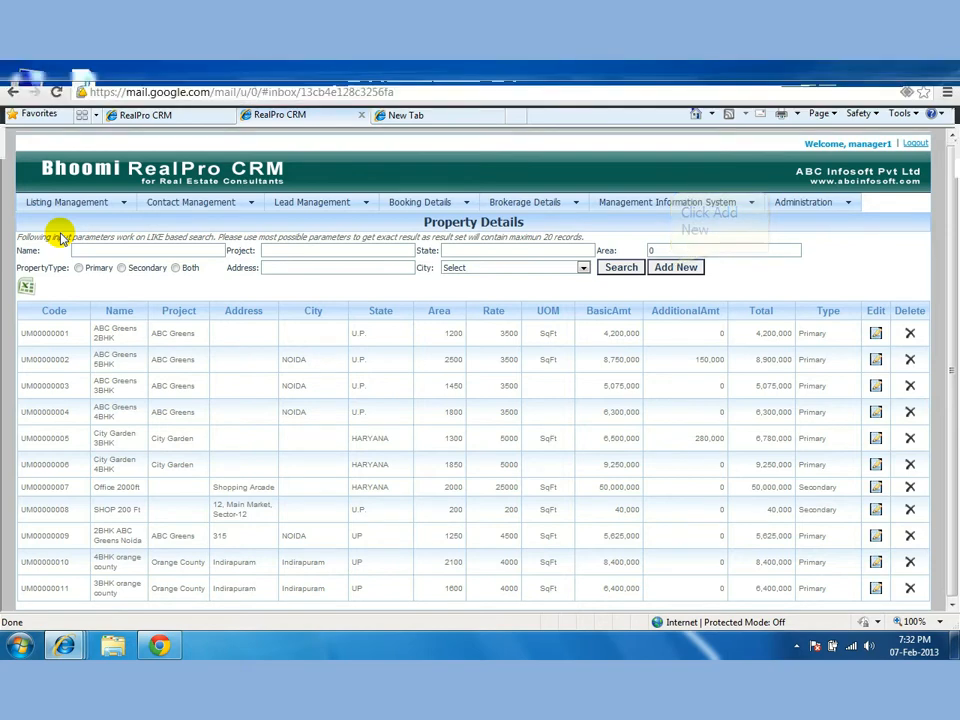
left_click(672, 268)
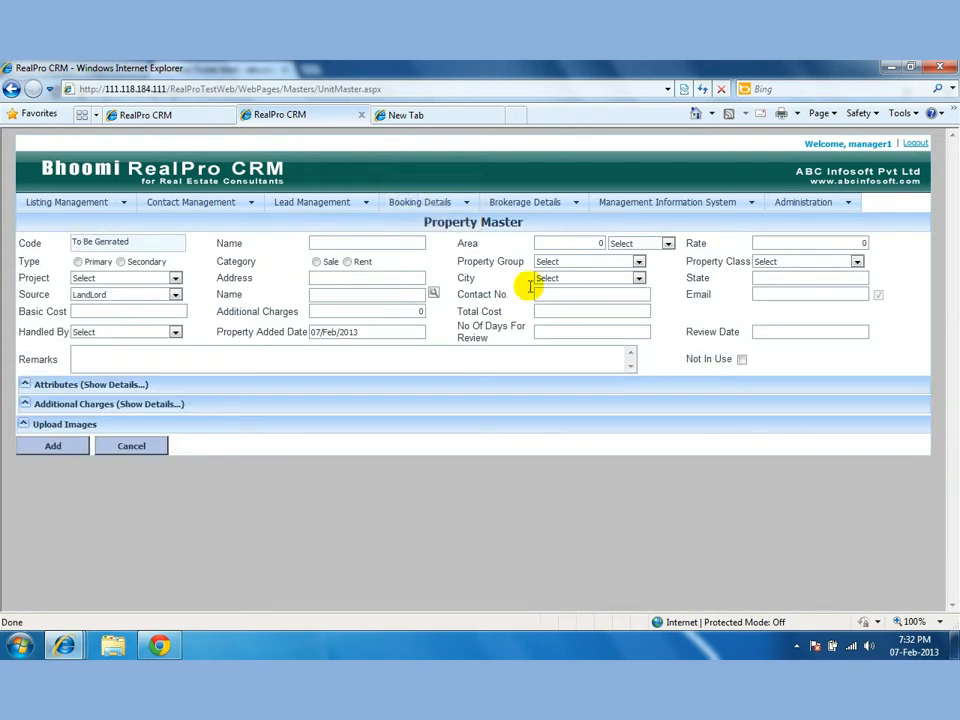
Enter property '301 abc greens' with area 1400 and rate 4000.
left_click(386, 246)
type("301 abc greens")
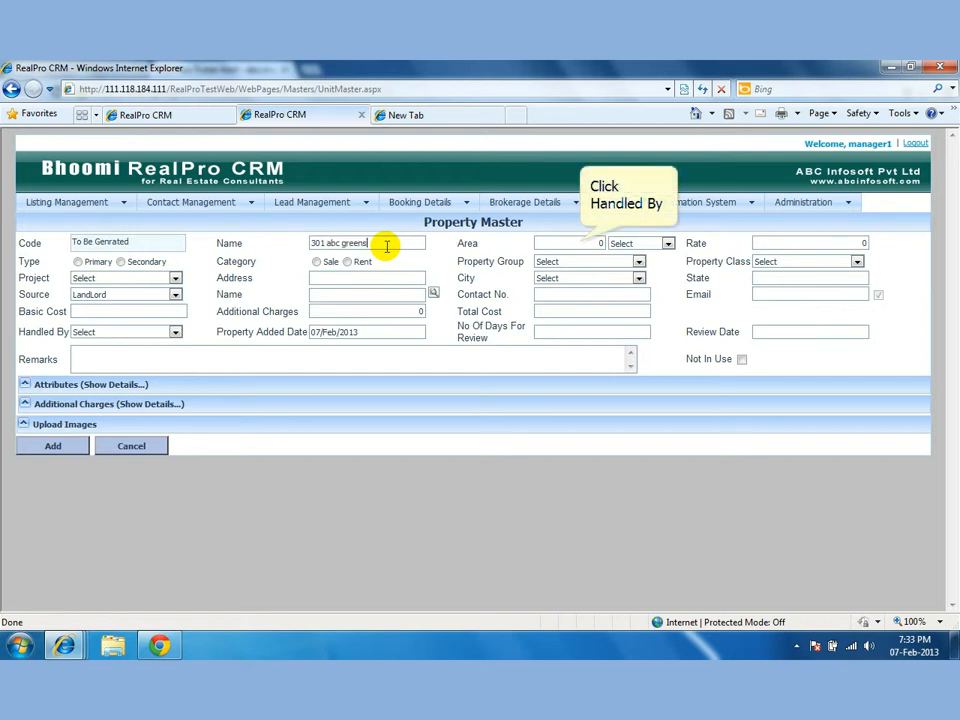
left_click(580, 243)
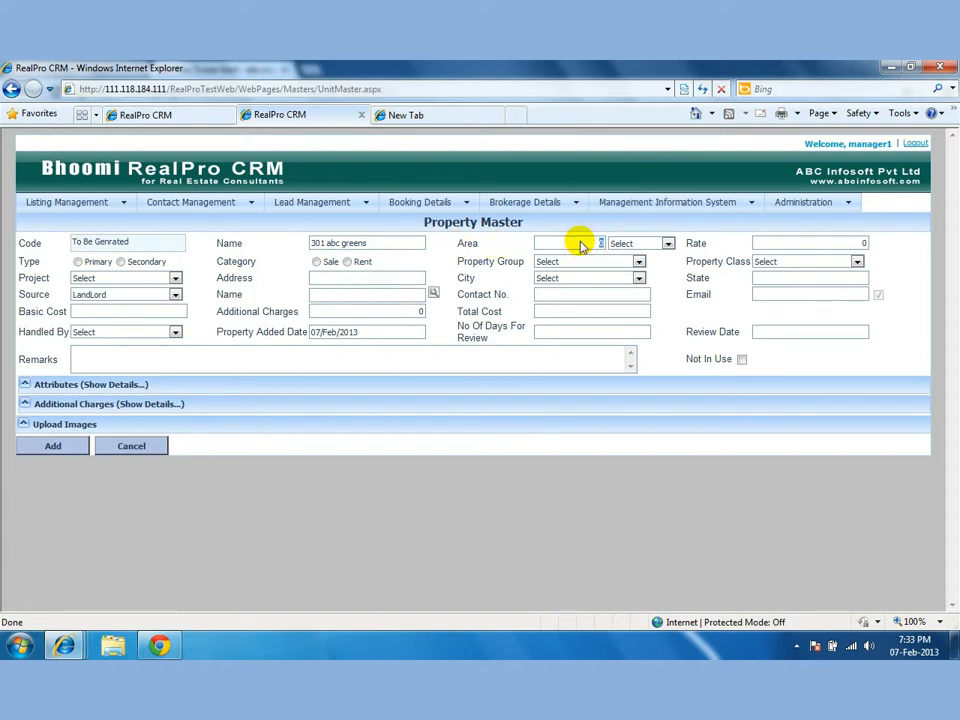
type("140")
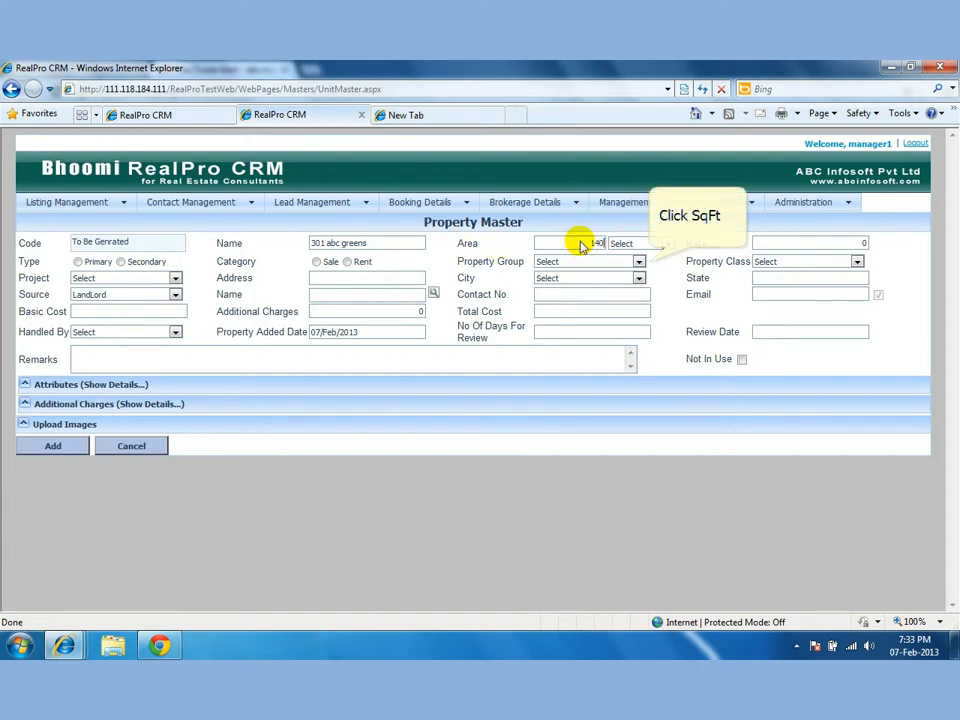
type("0")
left_click(620, 243)
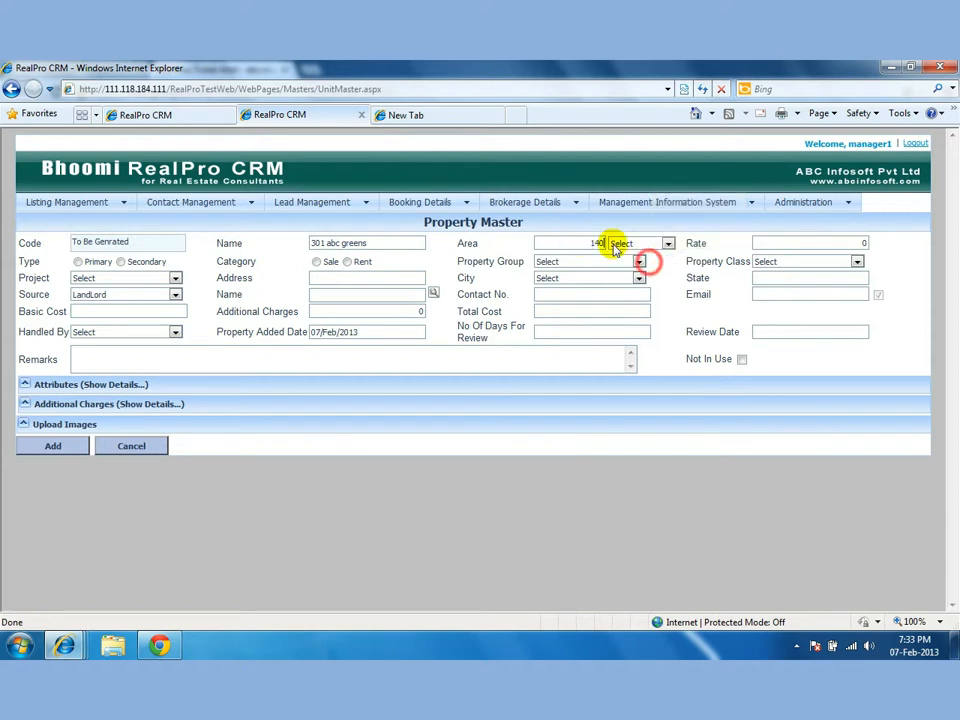
left_click(630, 258)
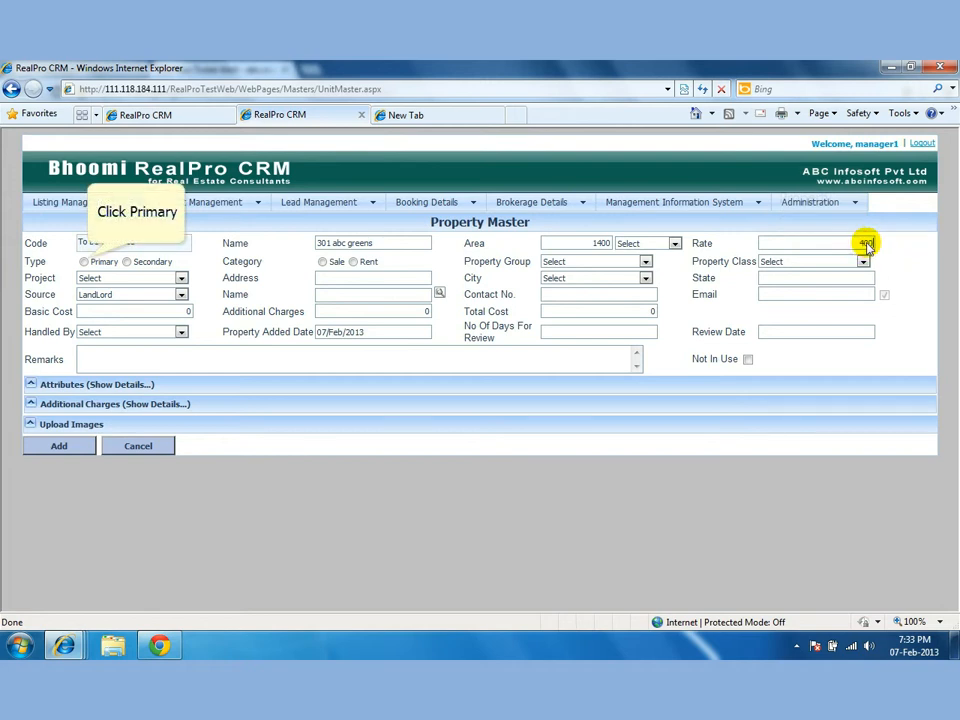
left_click(868, 244)
type("4000")
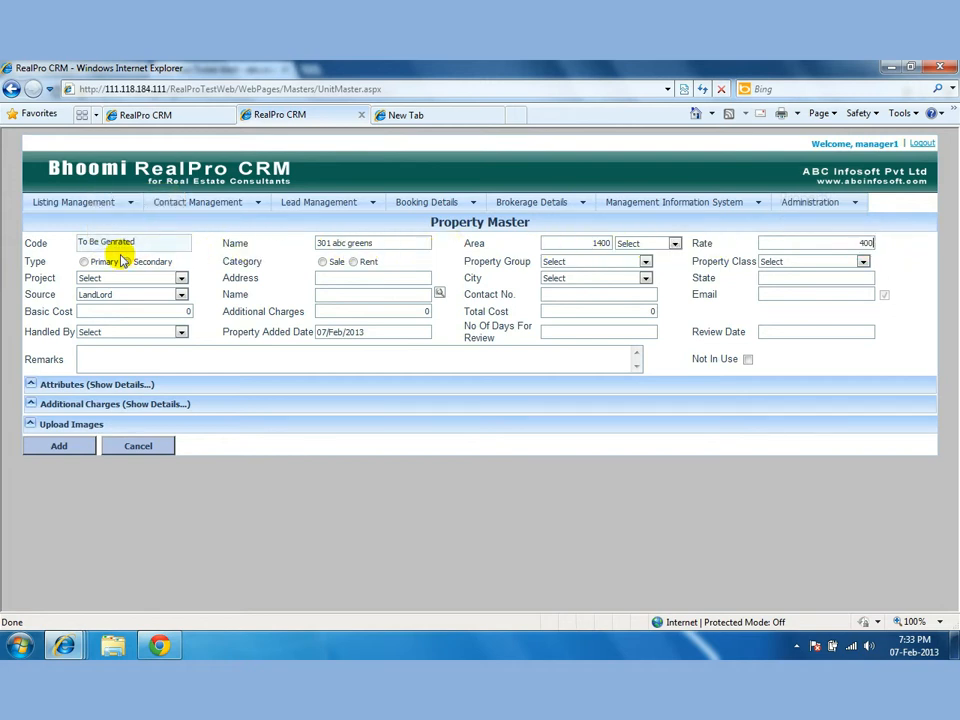
Mark it Primary and Sale, with APPARTMENTS group, 3 BHK class and project ABC Greens.
left_click(84, 261)
left_click(322, 262)
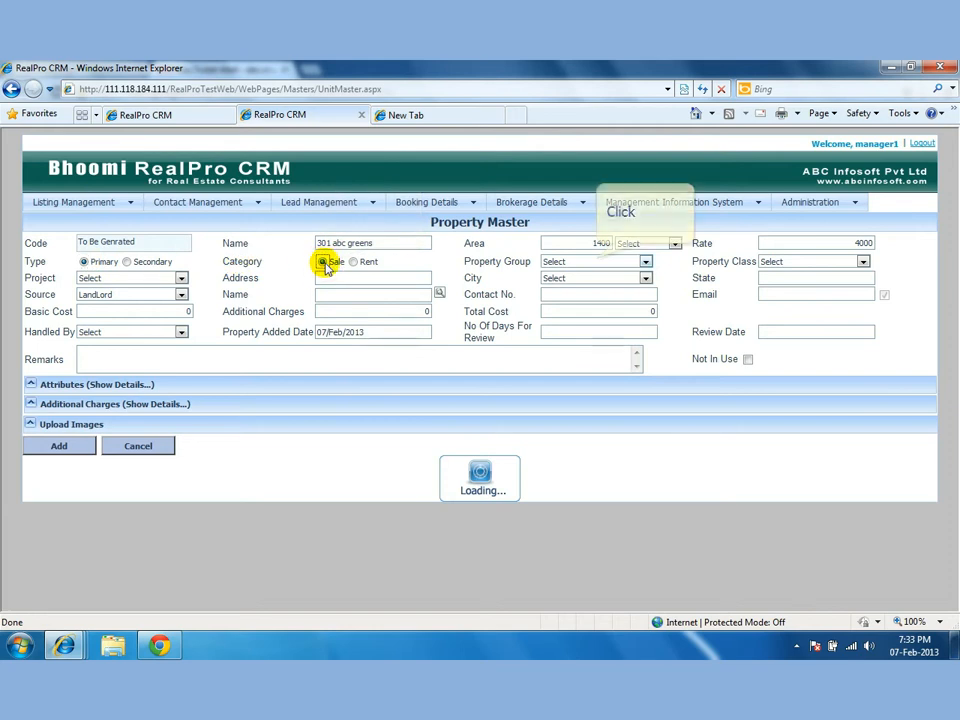
left_click(598, 262)
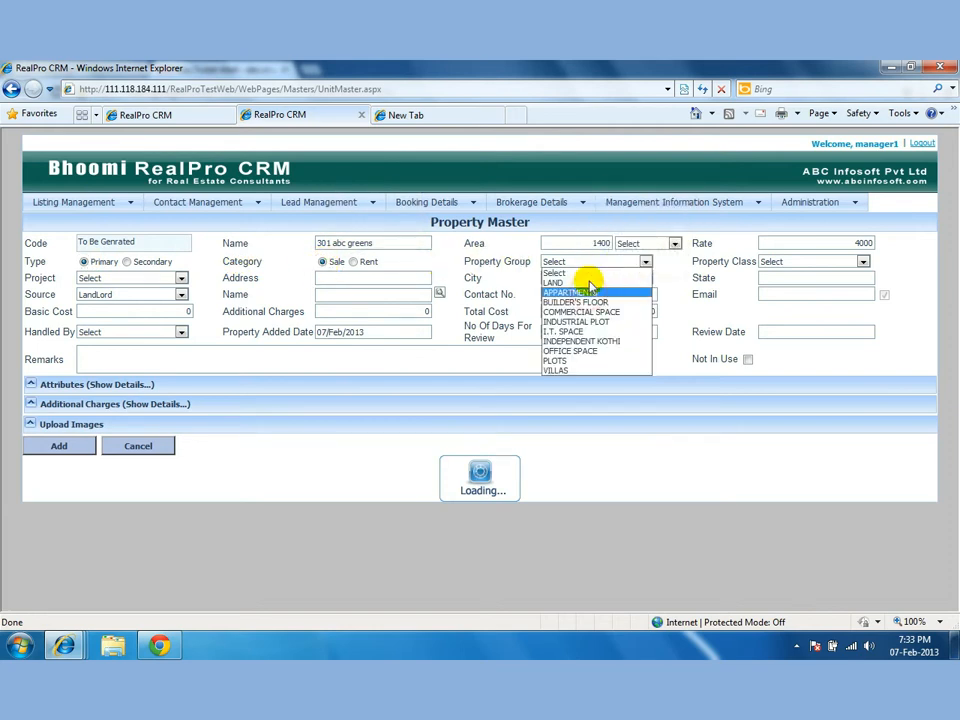
left_click(585, 292)
left_click(806, 268)
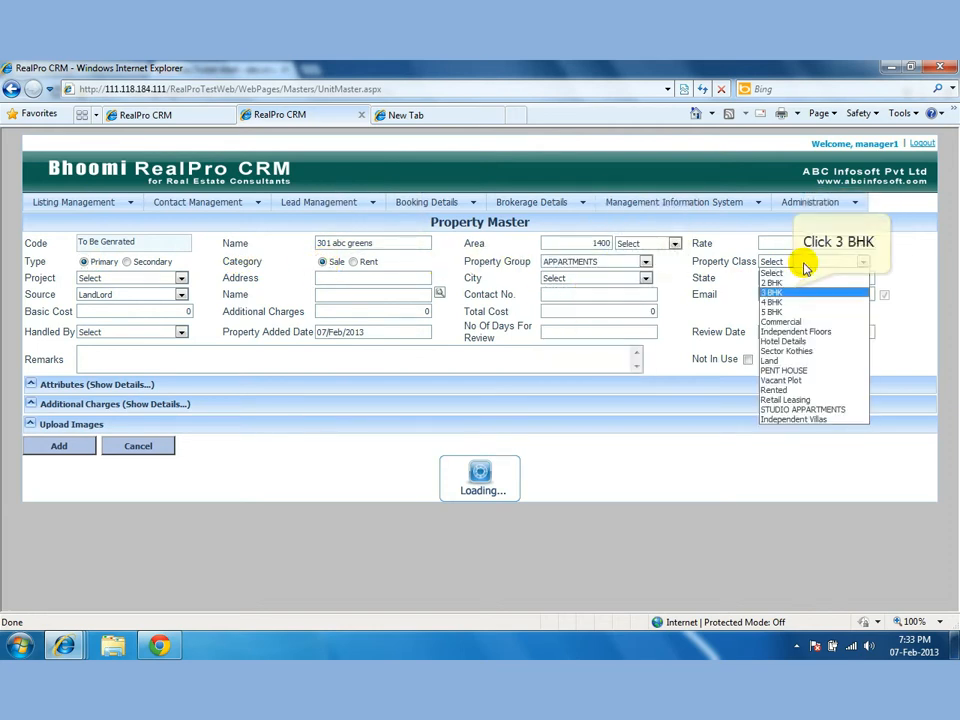
left_click(793, 290)
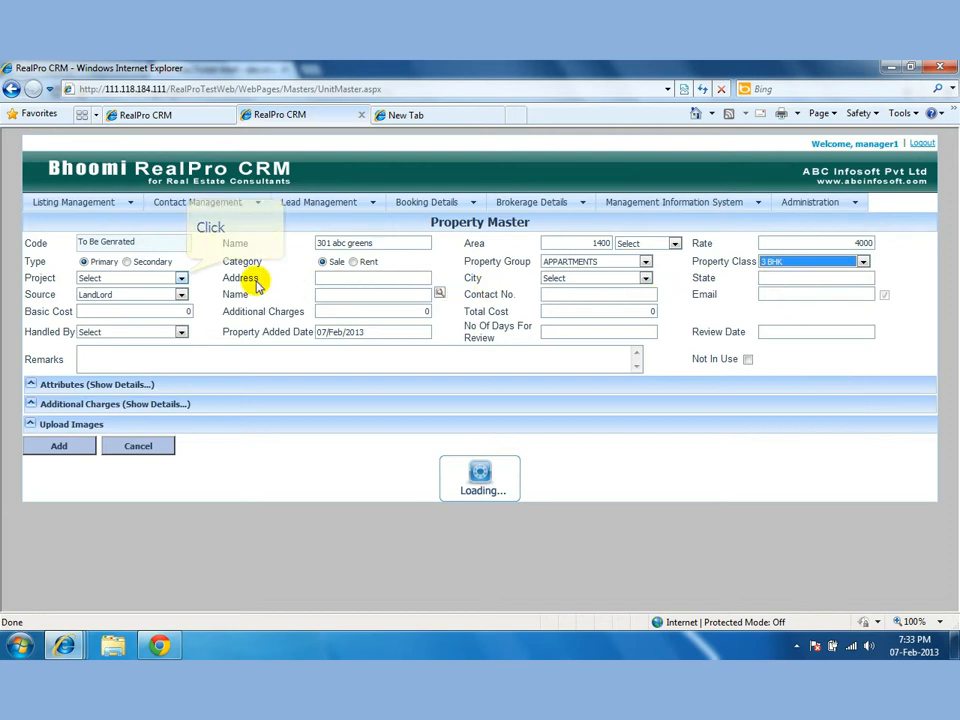
left_click(181, 277)
left_click(160, 300)
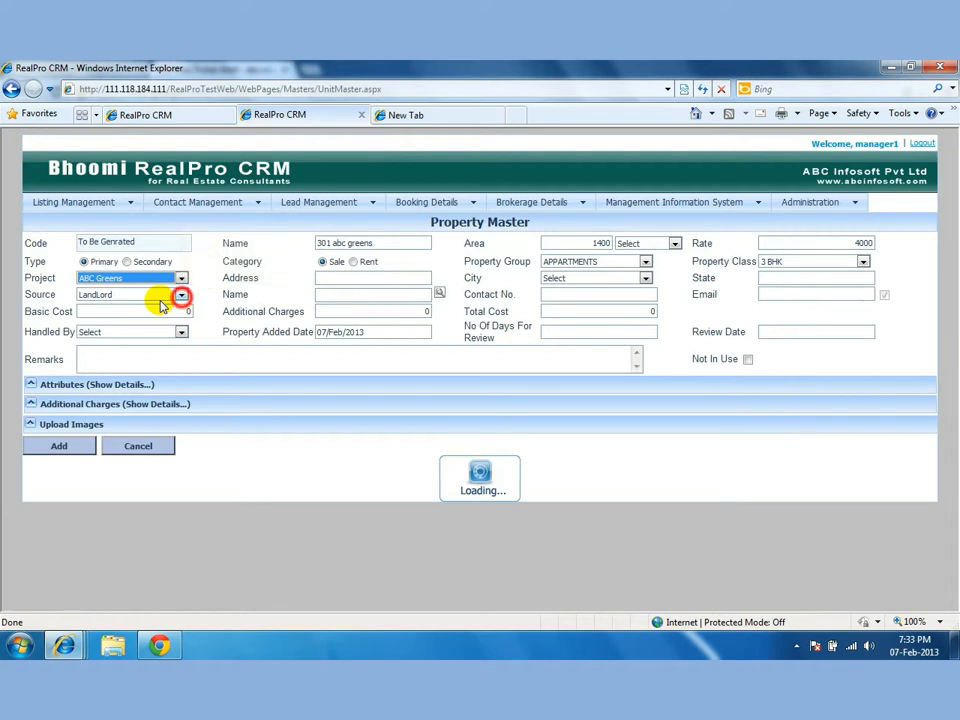
Choose the property source and begin entering the contact's name while ABC Greens details load.
left_click(182, 295)
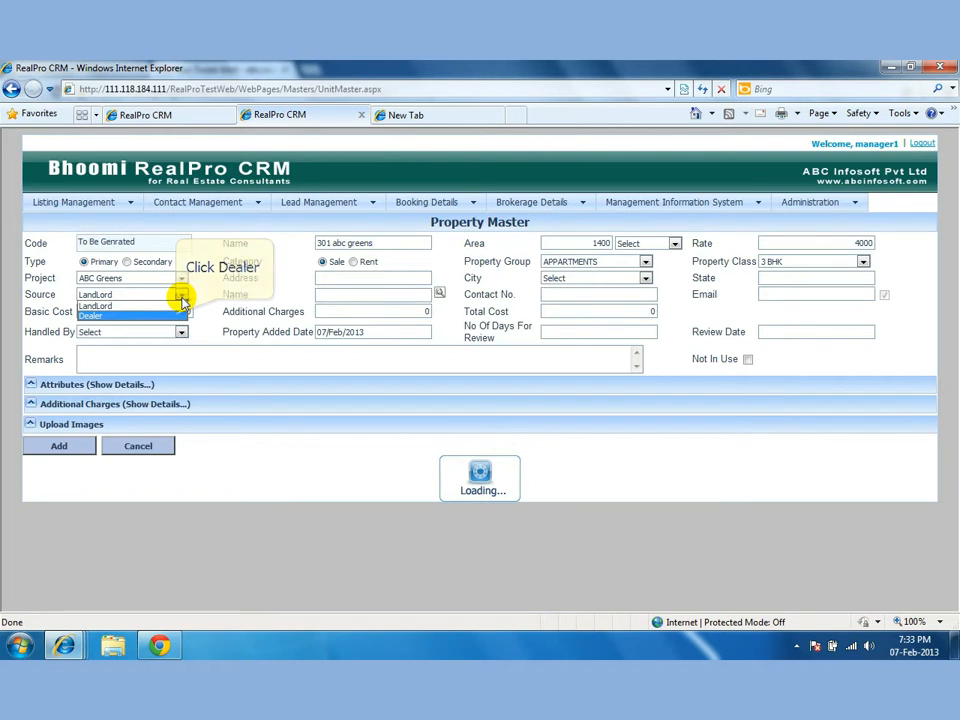
left_click(178, 315)
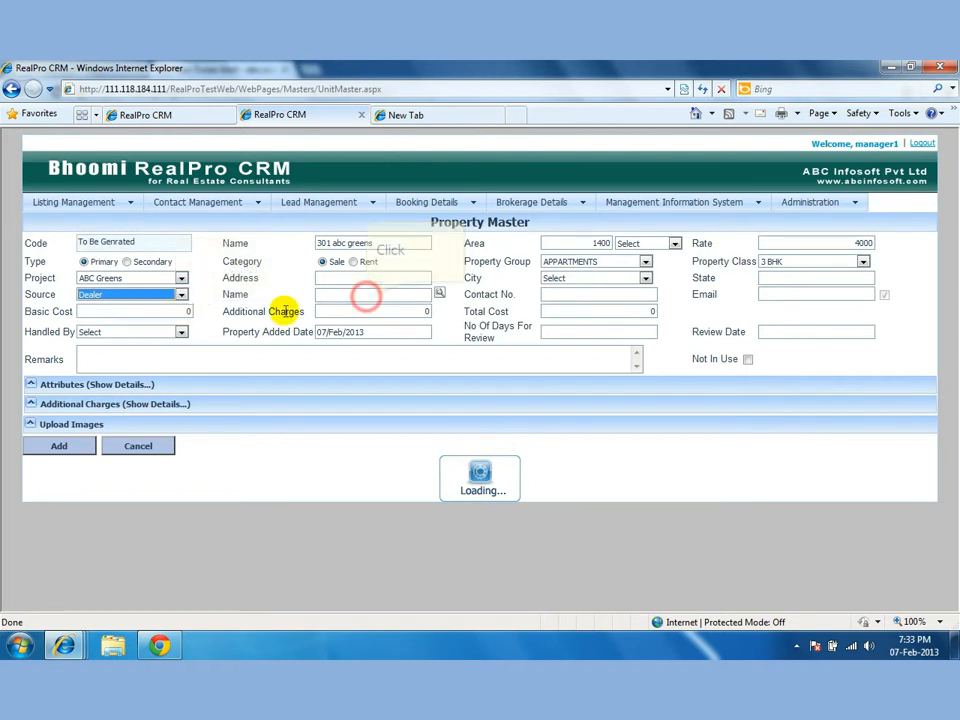
left_click(368, 296)
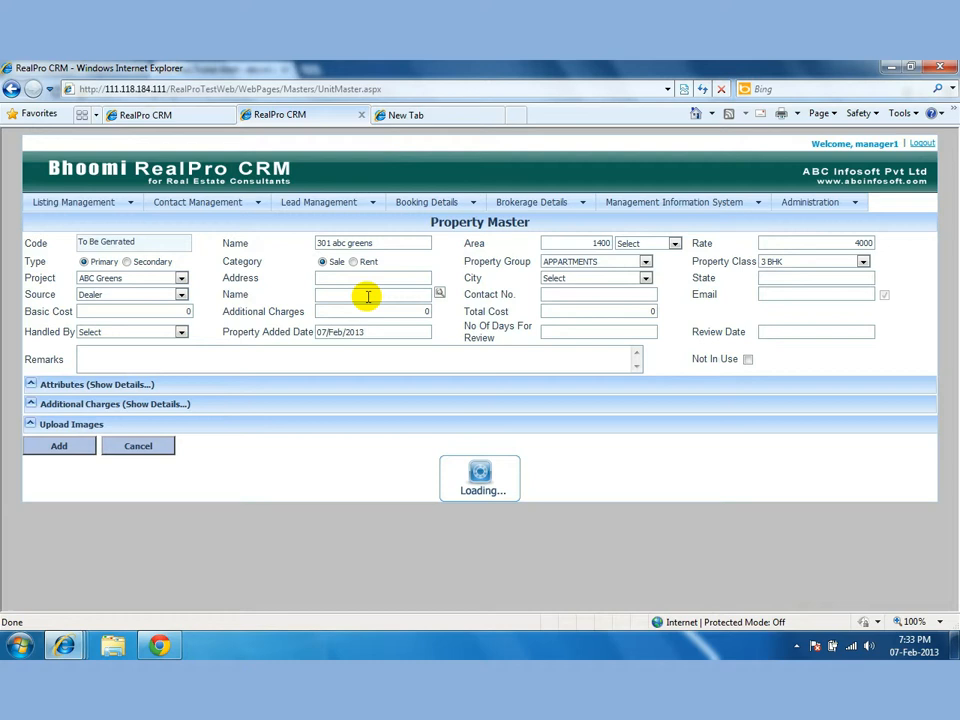
type("anil & compan")
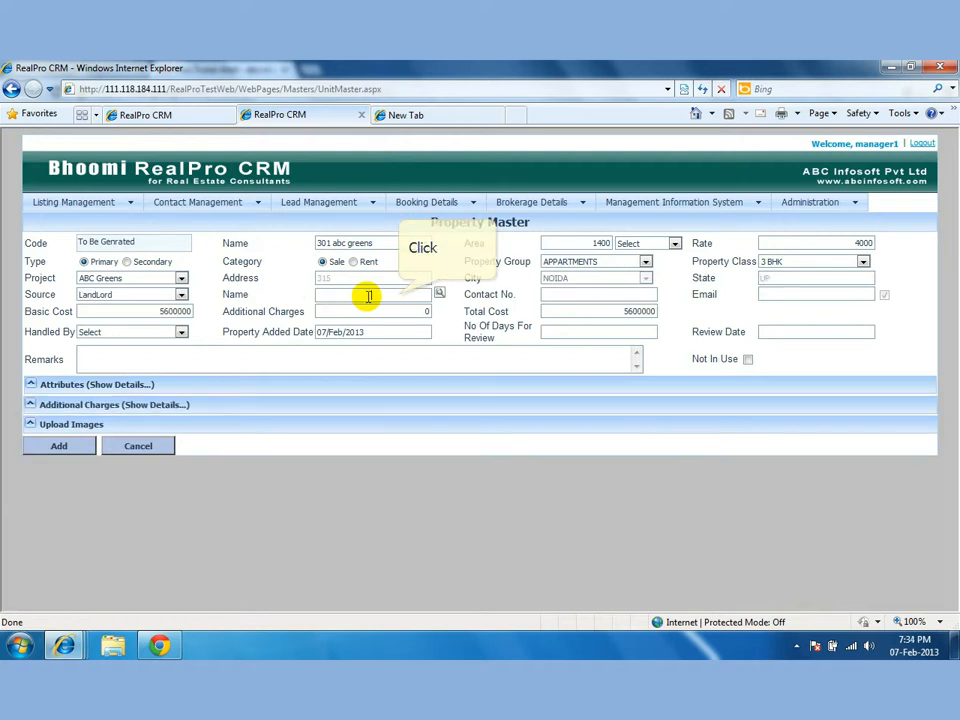
Re-enter the contact's name and add their phone number.
left_click(398, 294)
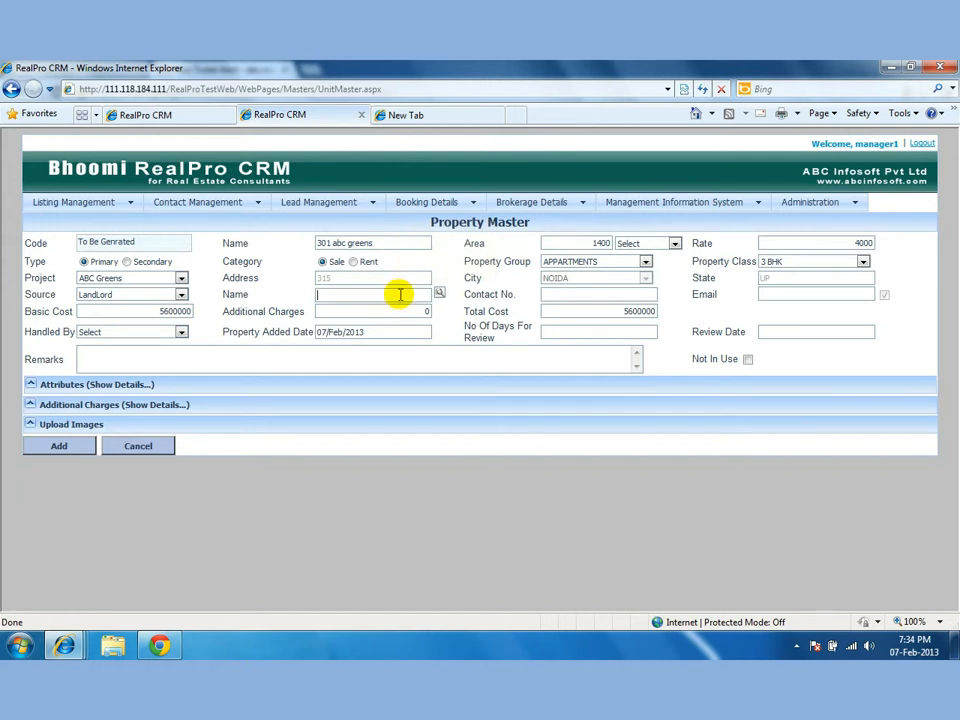
type("Anil & co")
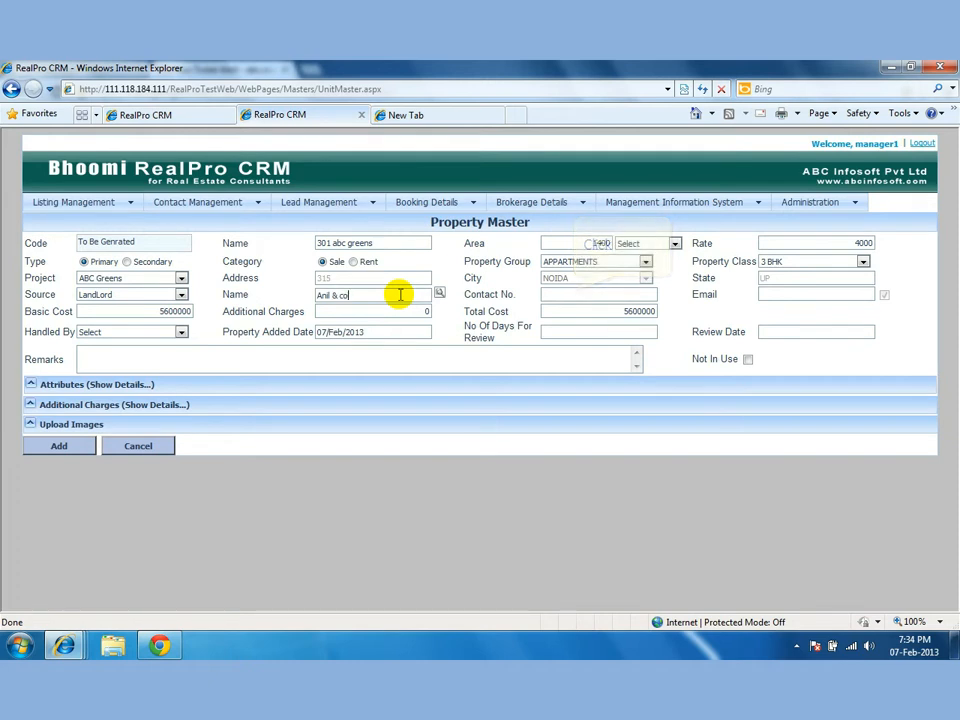
left_click(572, 291)
type(".")
left_click(575, 293)
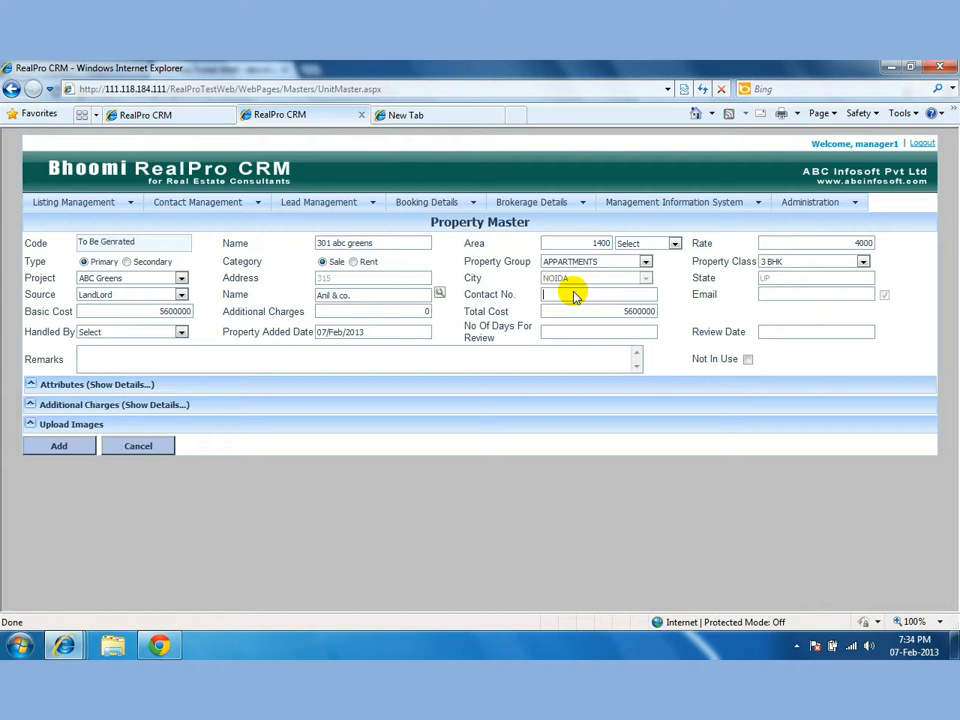
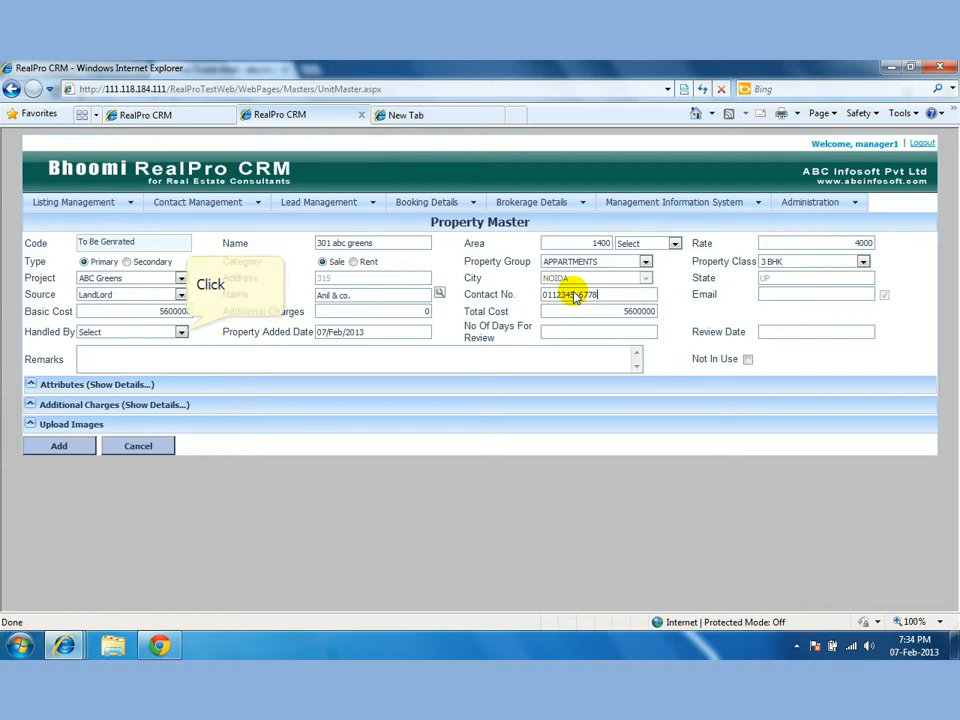
Assign the handler, set 30 review days ending 09/Mar/2013, and expand the Attributes details.
left_click(181, 332)
left_click(168, 364)
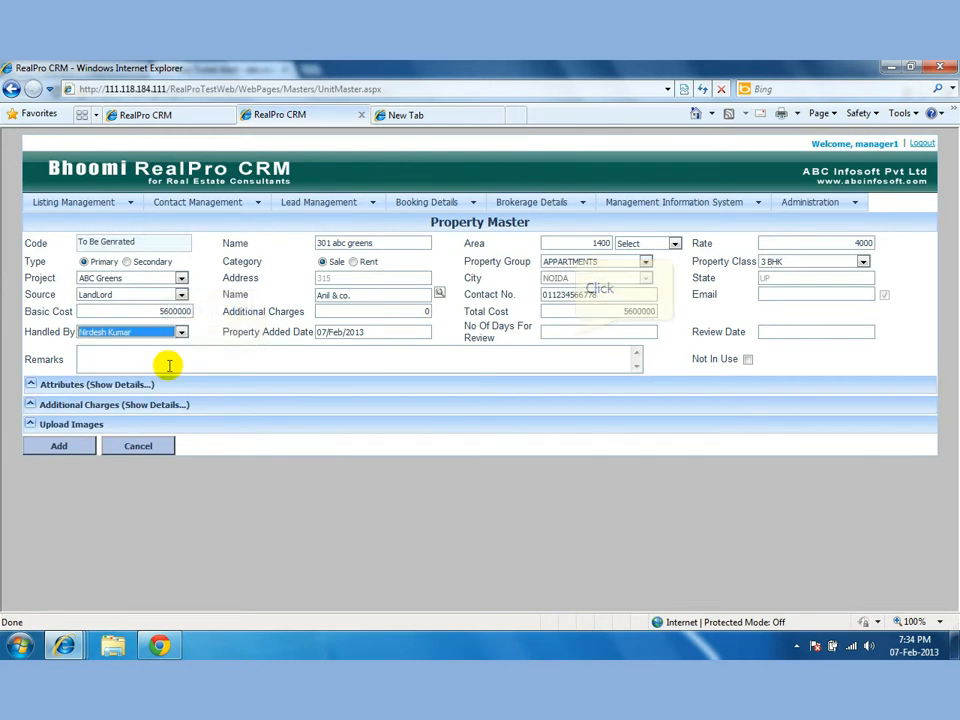
left_click(576, 338)
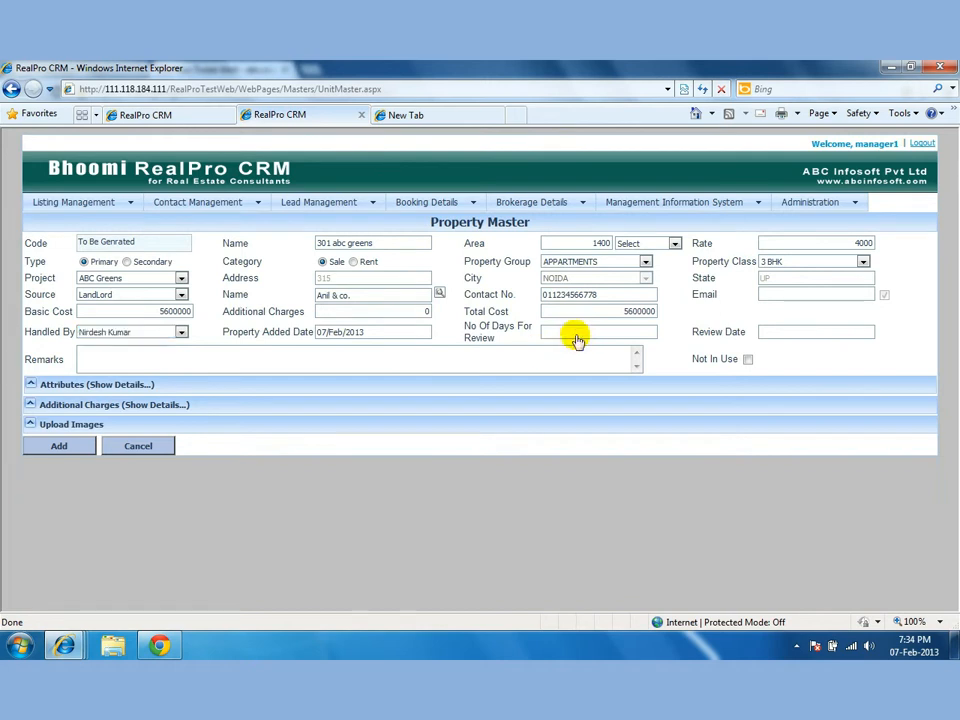
type("30")
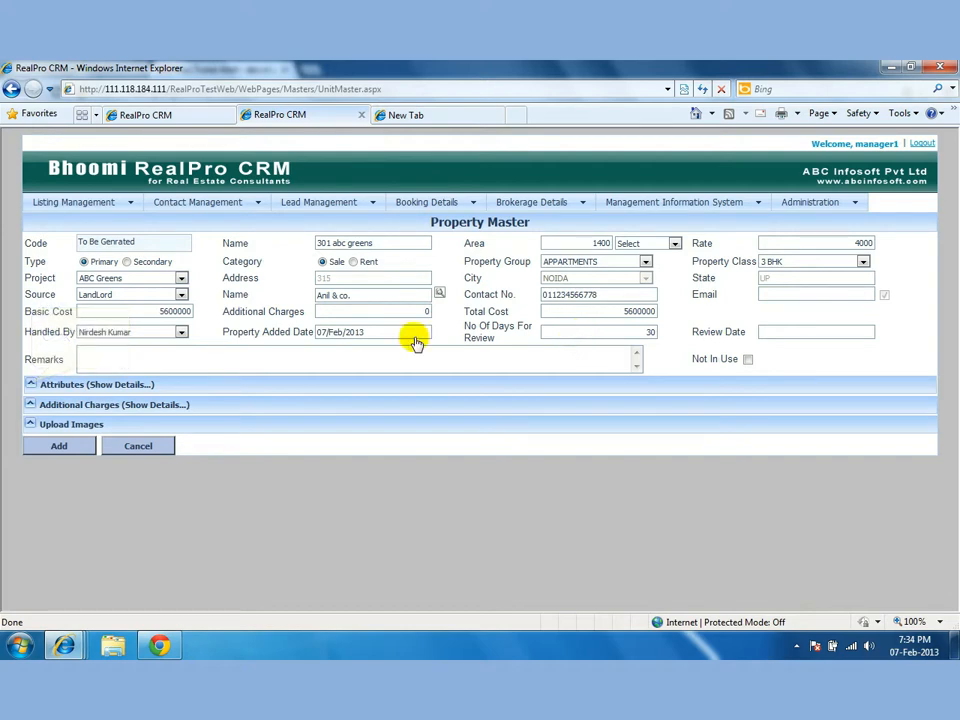
left_click(31, 384)
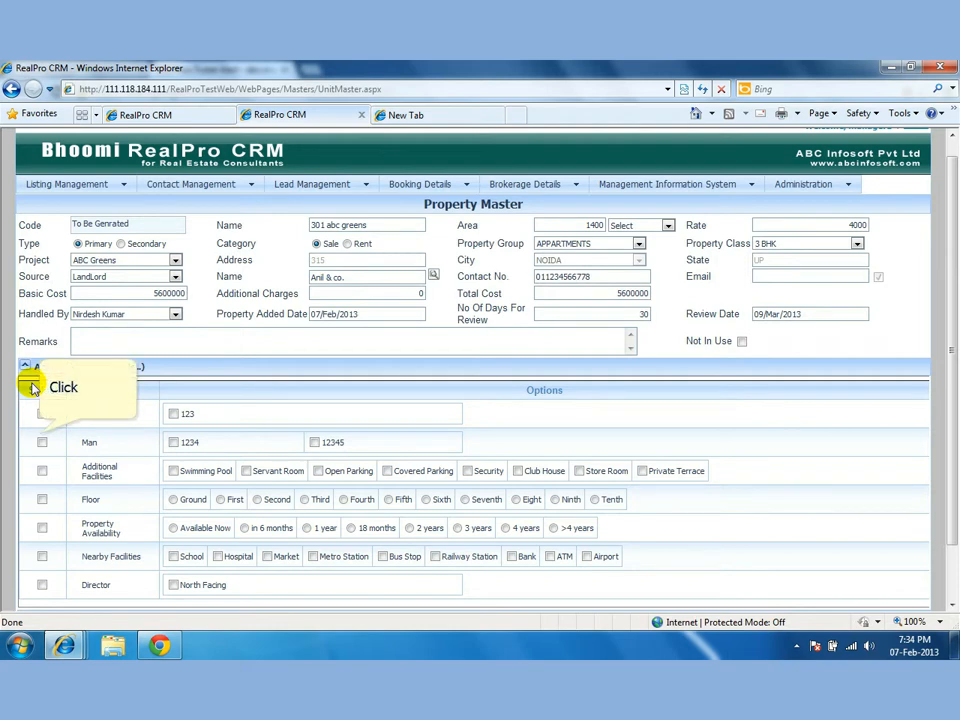
Set the unit's floor to Third and its availability to in 6 months.
left_click(41, 437)
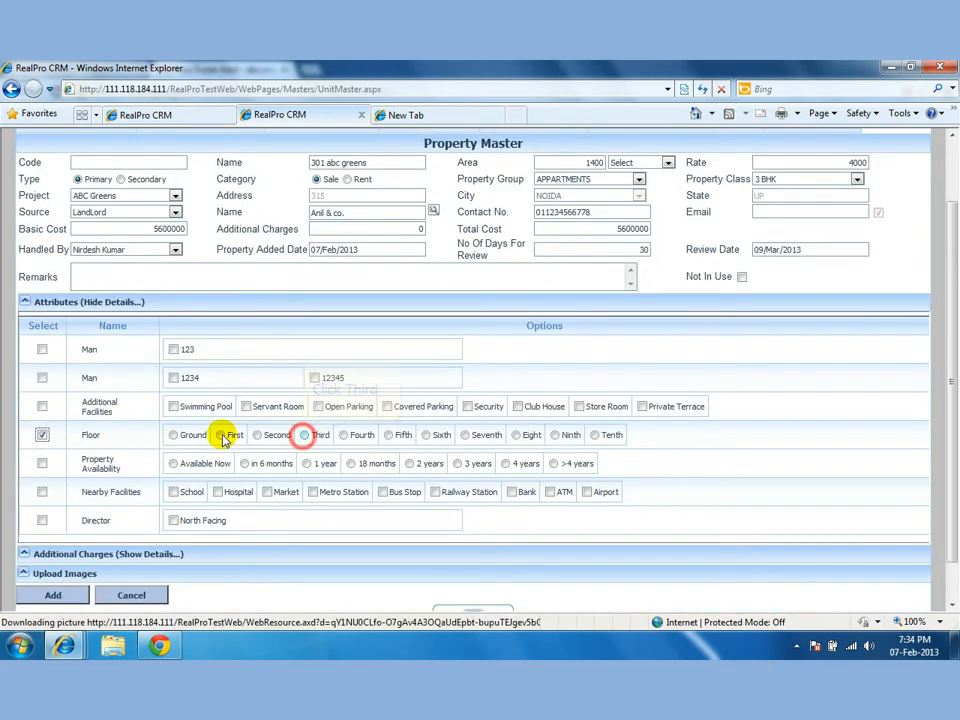
left_click(305, 439)
left_click(41, 467)
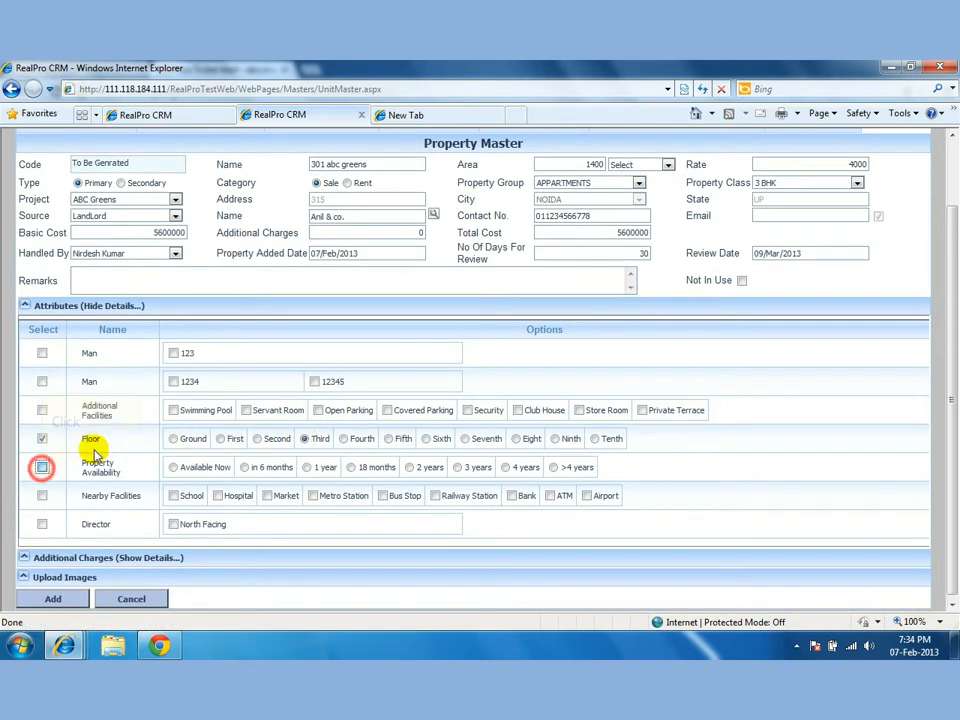
left_click(244, 467)
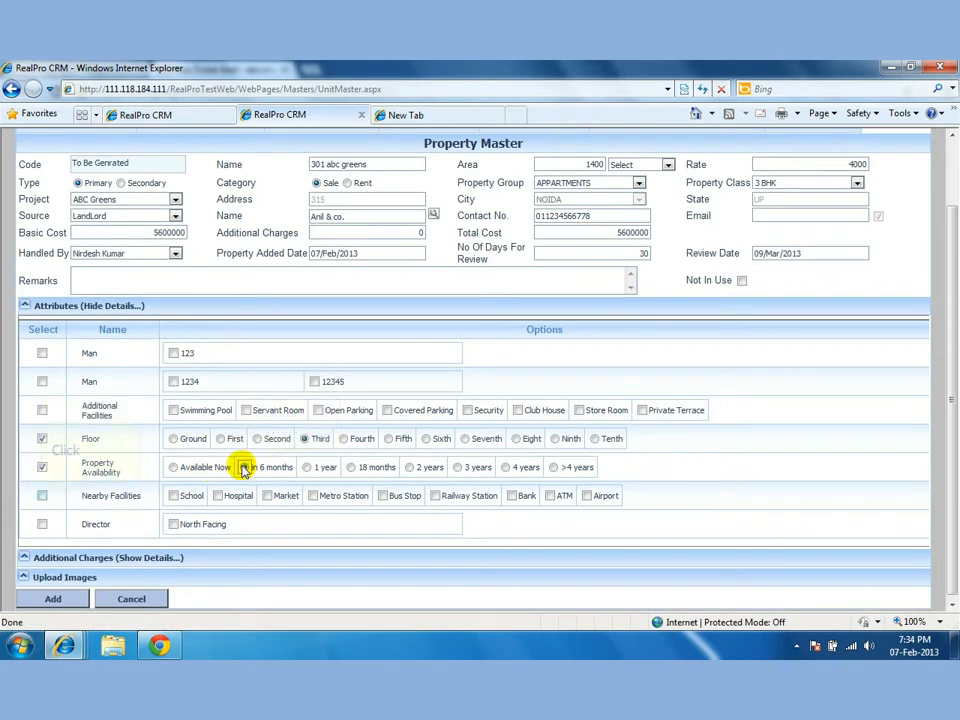
Add Market, Metro Station and Hospital as nearby facilities, and expand Additional Charges.
left_click(42, 496)
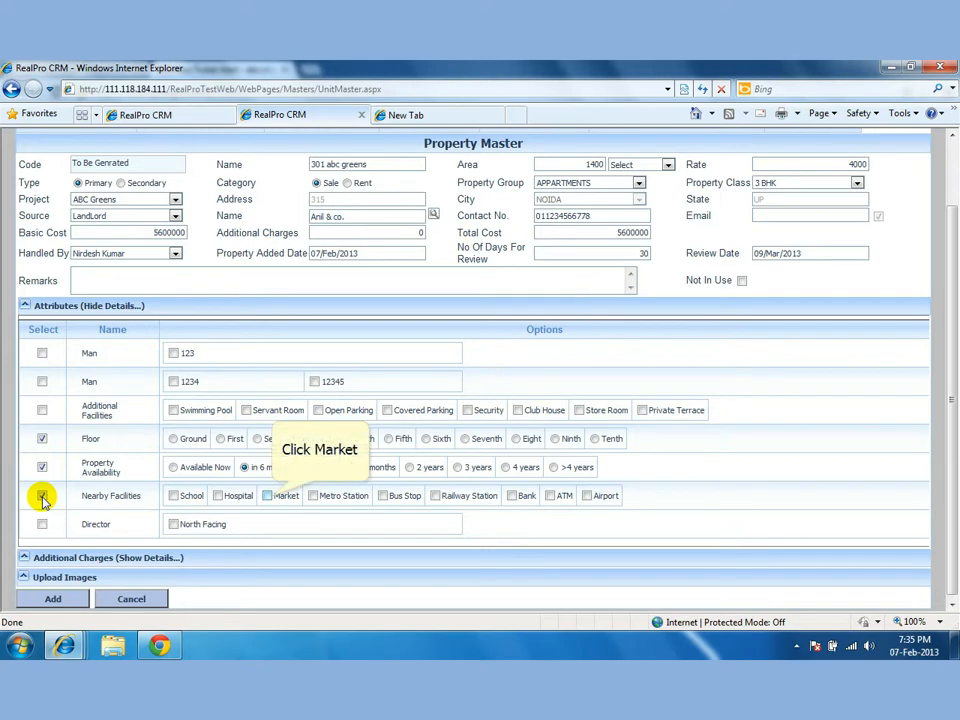
left_click(268, 496)
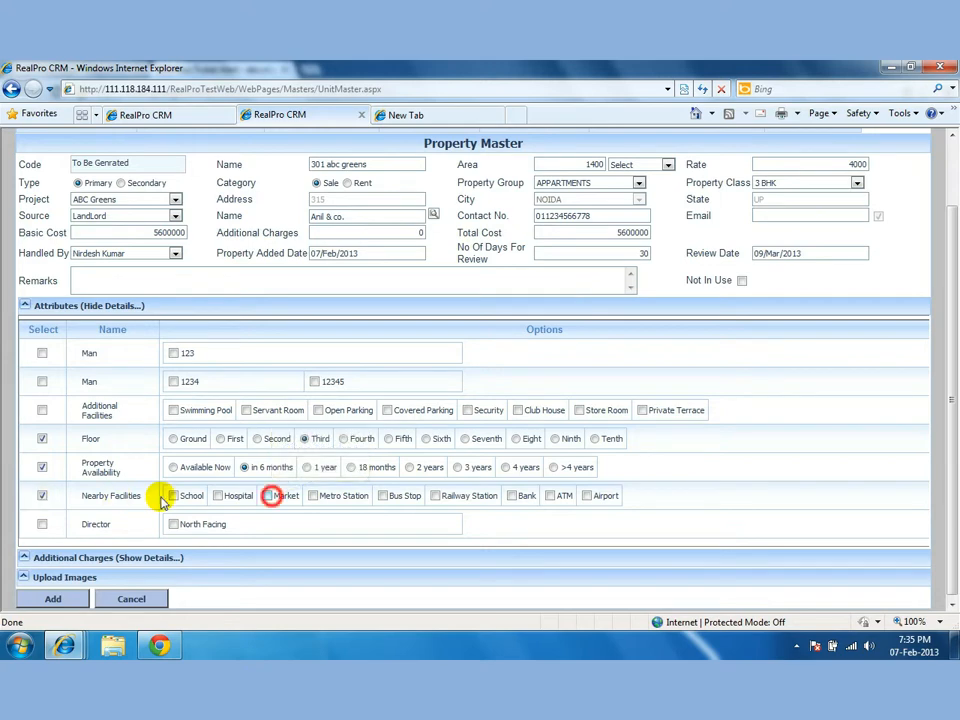
left_click(313, 496)
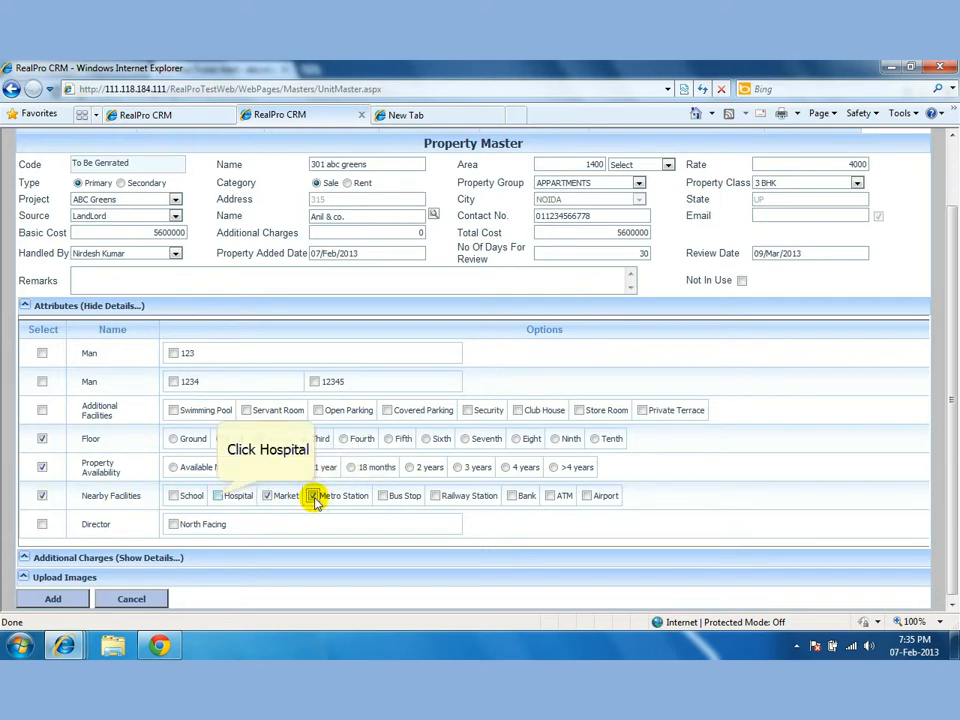
left_click(218, 496)
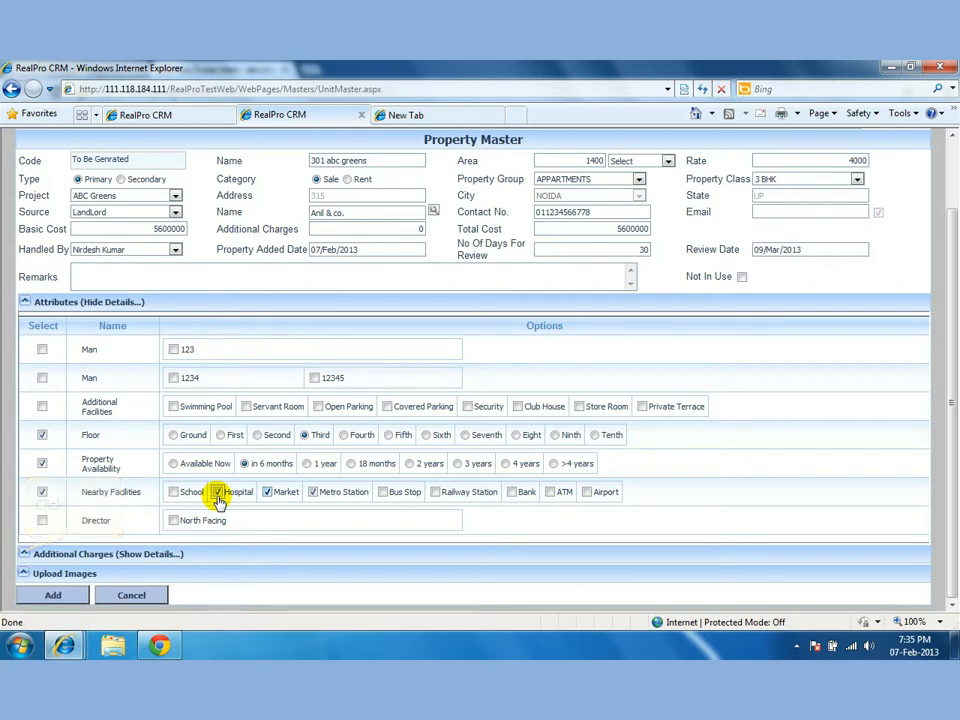
left_click(25, 553)
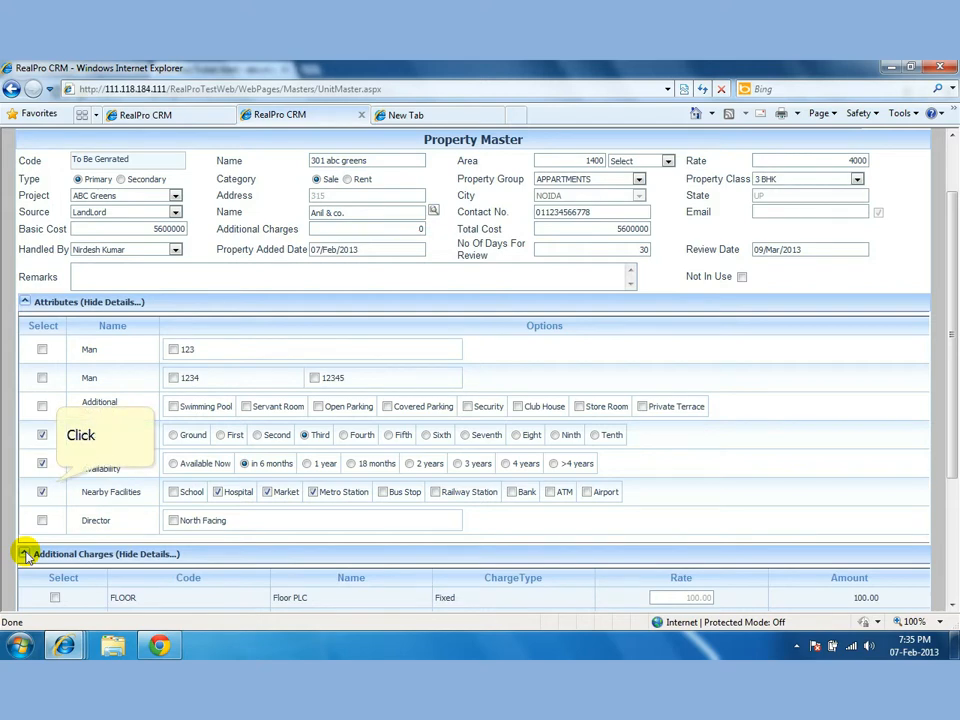
Tick the PARKFACING, CARPARKING and CLUB charges in Additional Charges for the unit.
scroll(57, 485, "down", 2)
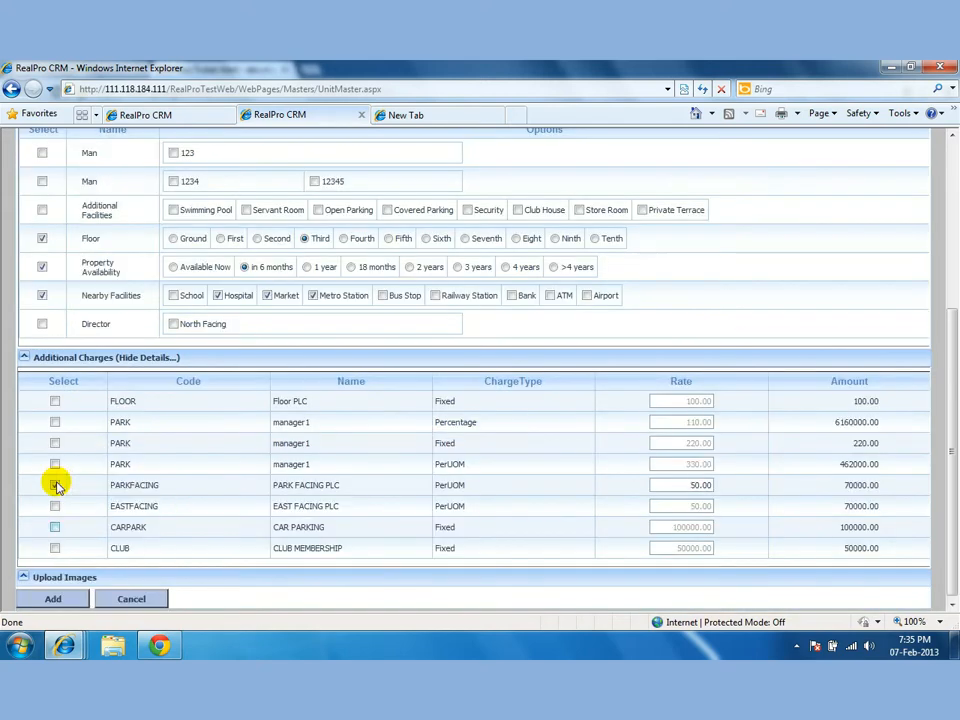
left_click(56, 546)
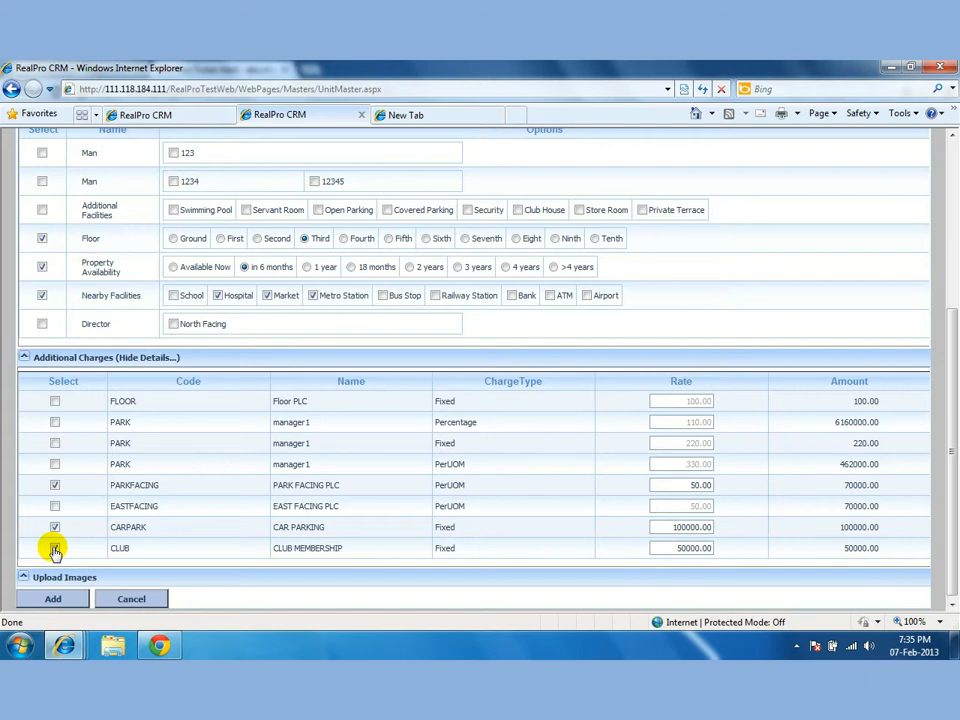
scroll(55, 552, "down", 1)
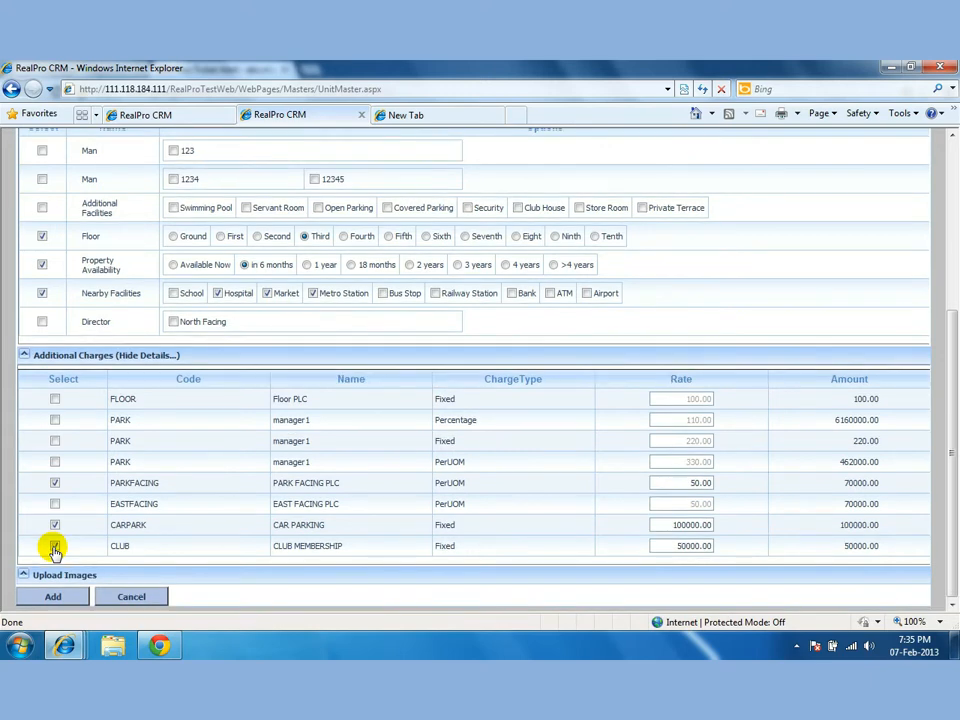
scroll(55, 552, "up", 1)
scroll(55, 552, "up", 2)
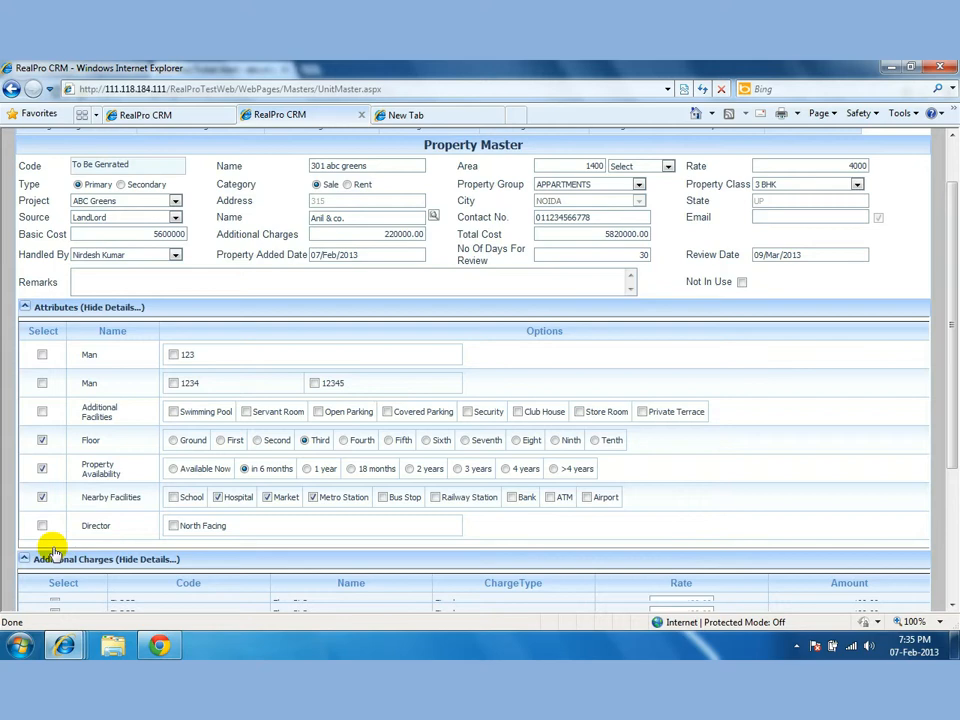
Expand the Upload Images section to reveal the image upload rows.
scroll(55, 552, "down", 2)
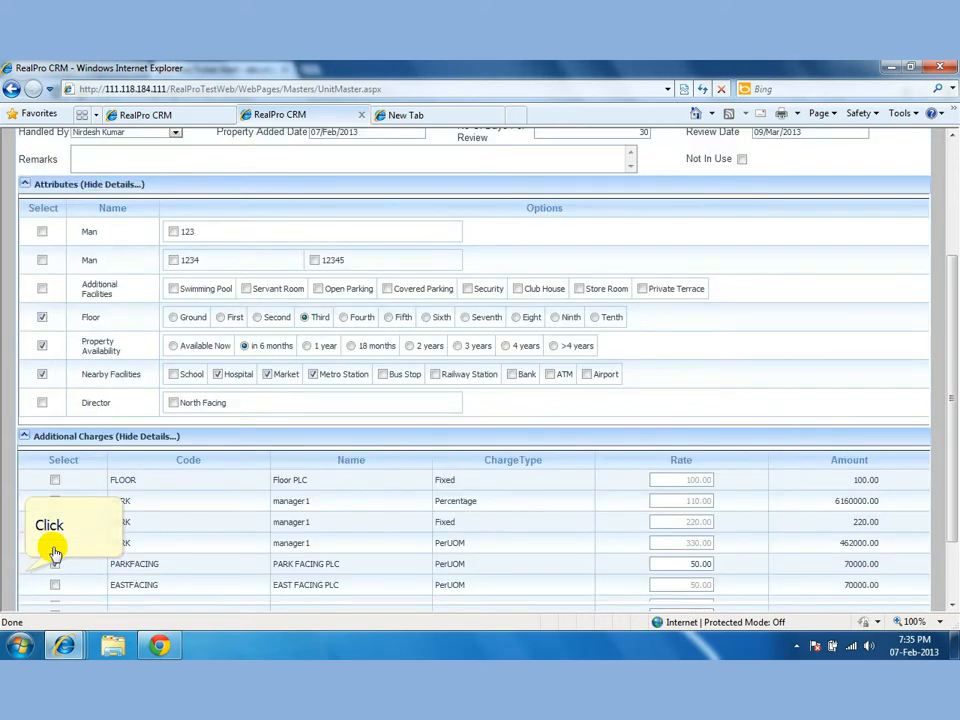
scroll(30, 565, "down", 2)
left_click(23, 574)
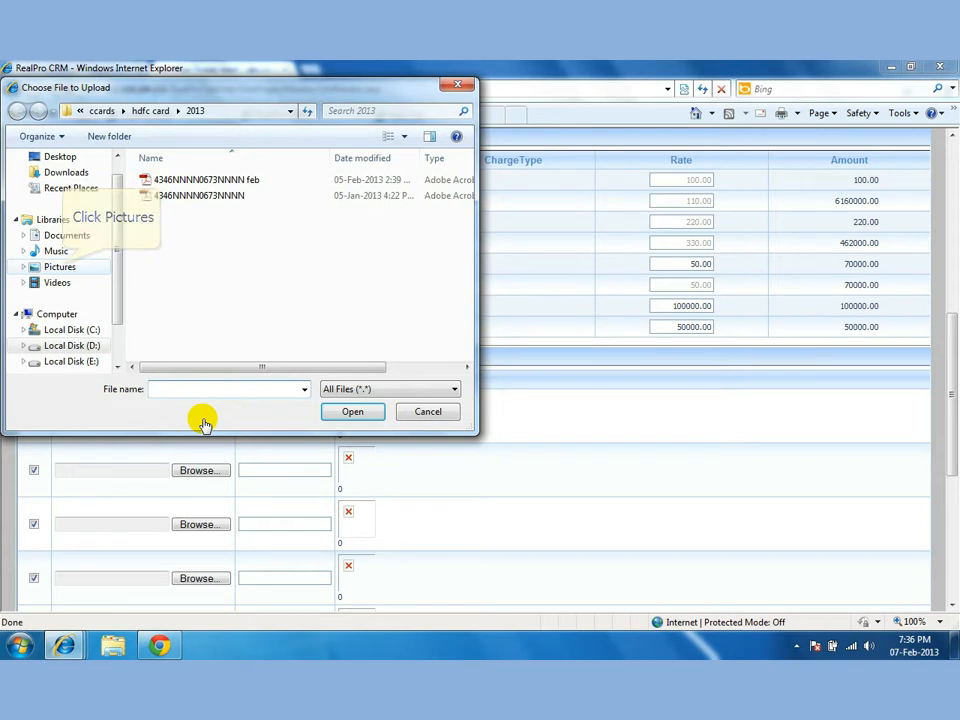
Pick Desert from Pictures > Sample Pictures for the first image upload row.
left_click(60, 267)
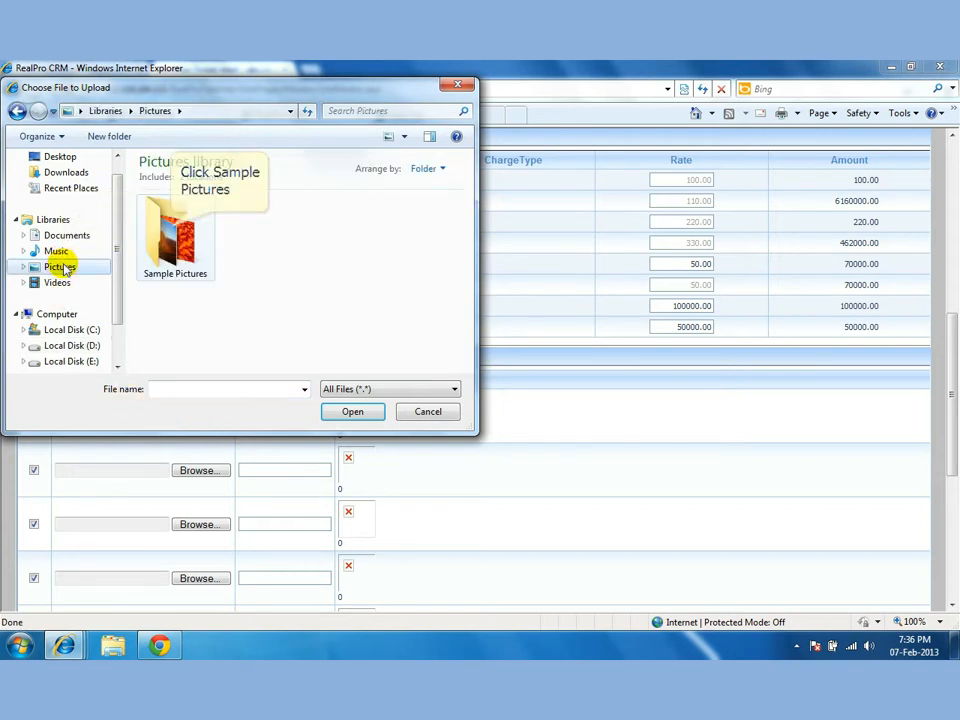
left_click(172, 232)
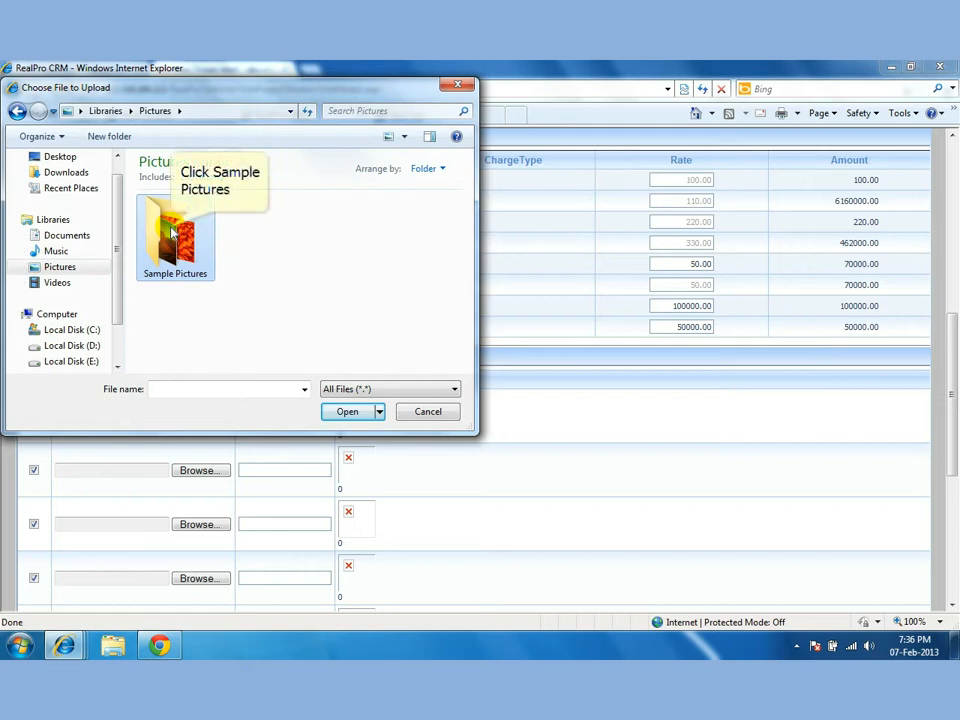
double_click(172, 232)
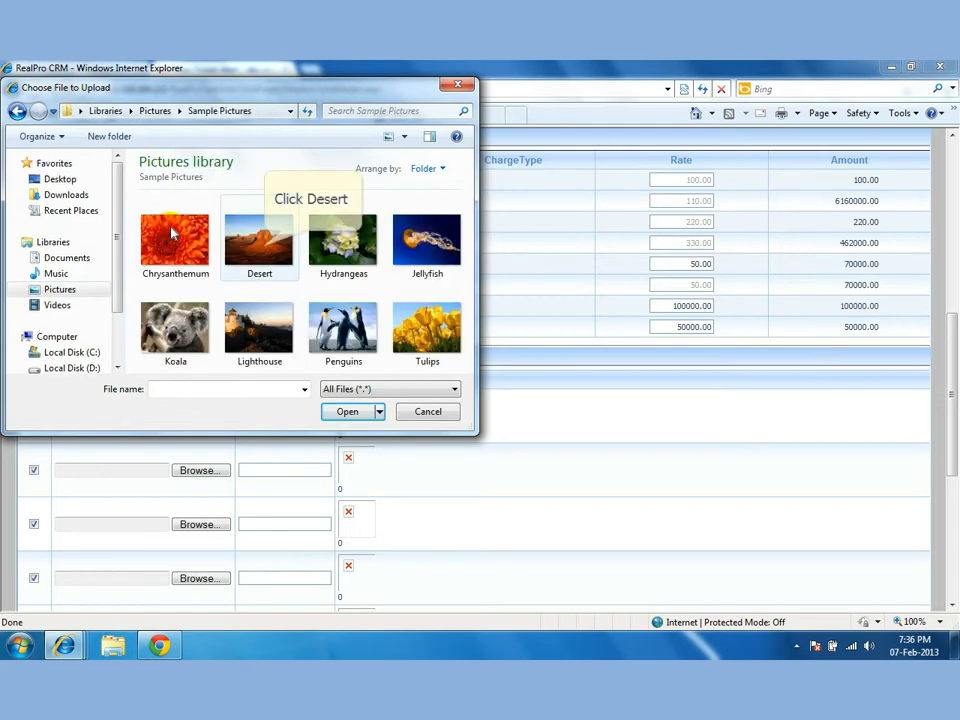
left_click(266, 250)
double_click(266, 250)
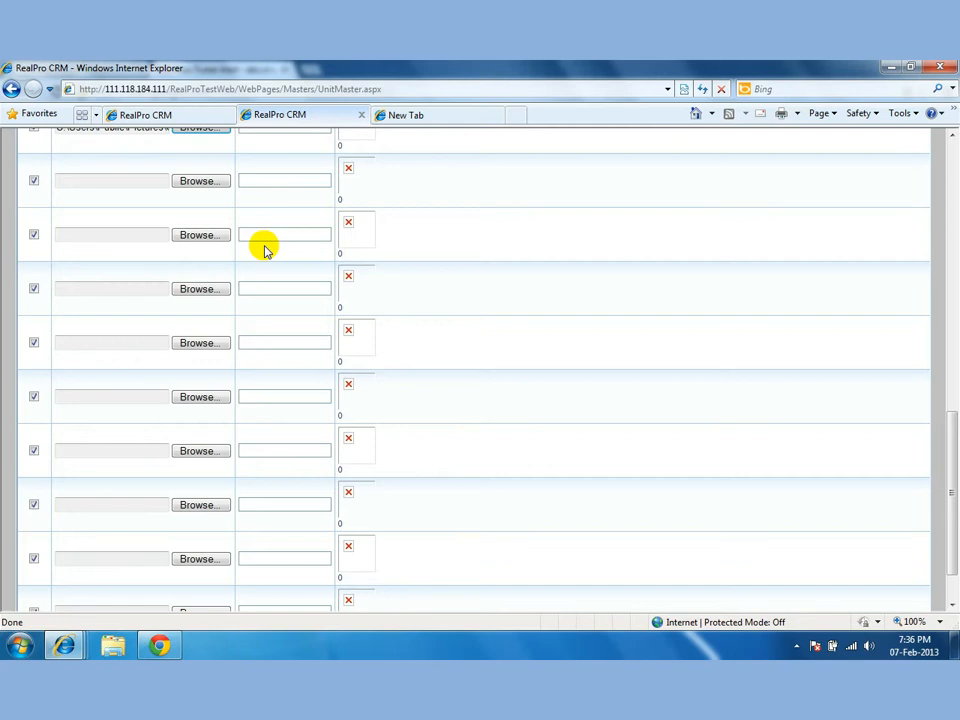
Add the completed 301 abc greens unit from the bottom of the Property Master form.
scroll(265, 250, "up", 3)
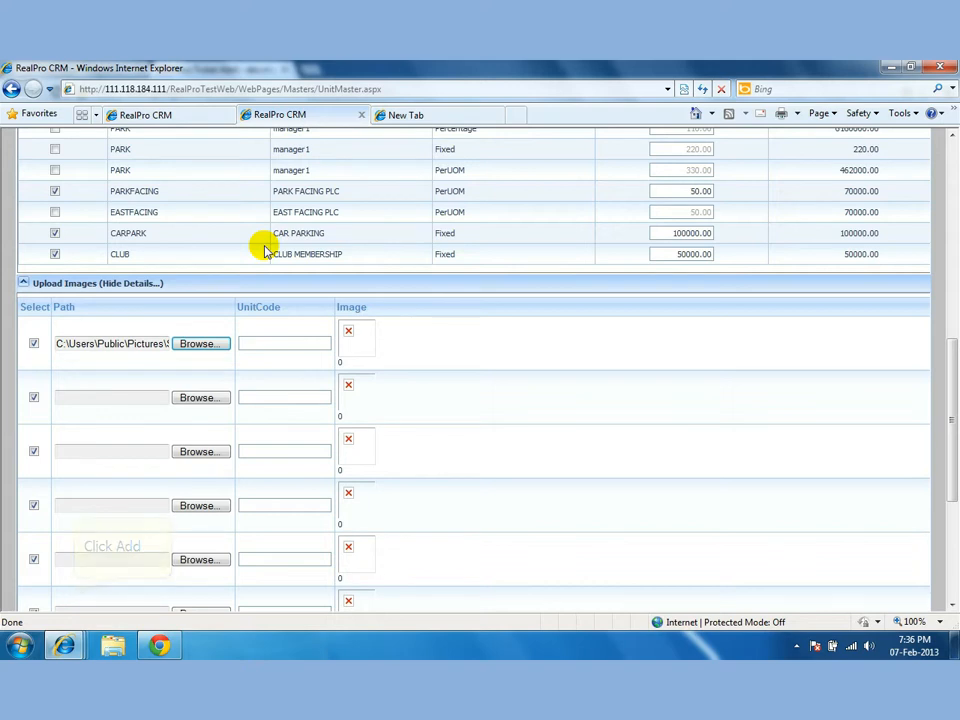
scroll(75, 561, "down", 3)
left_click(75, 595)
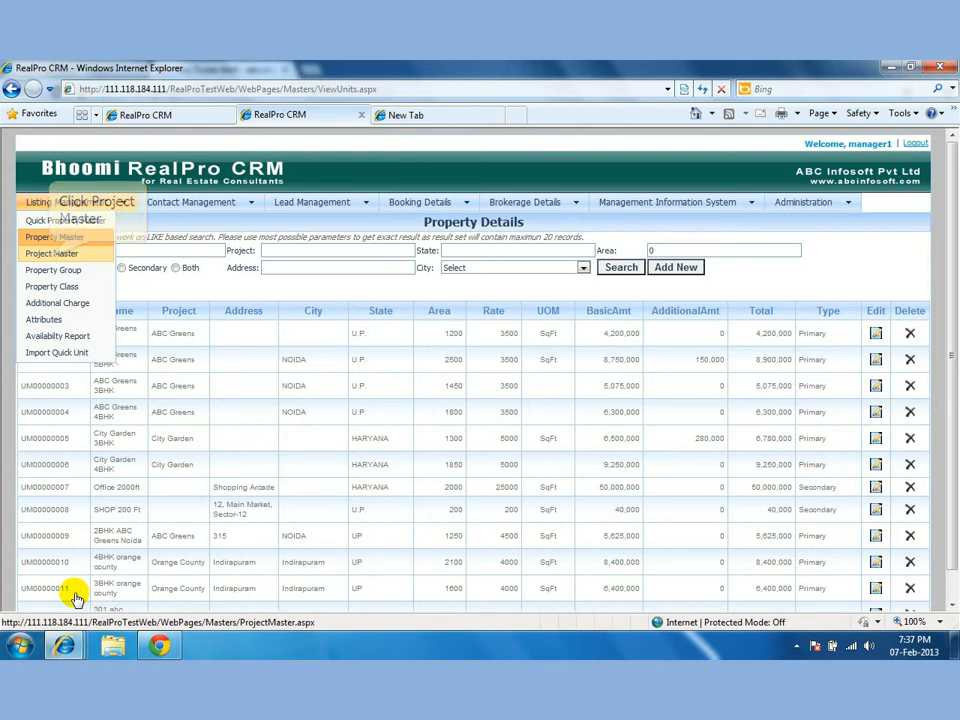
Load DLFPride from Project Master for editing, cancel to clear the form, then open Property Group.
left_click(50, 255)
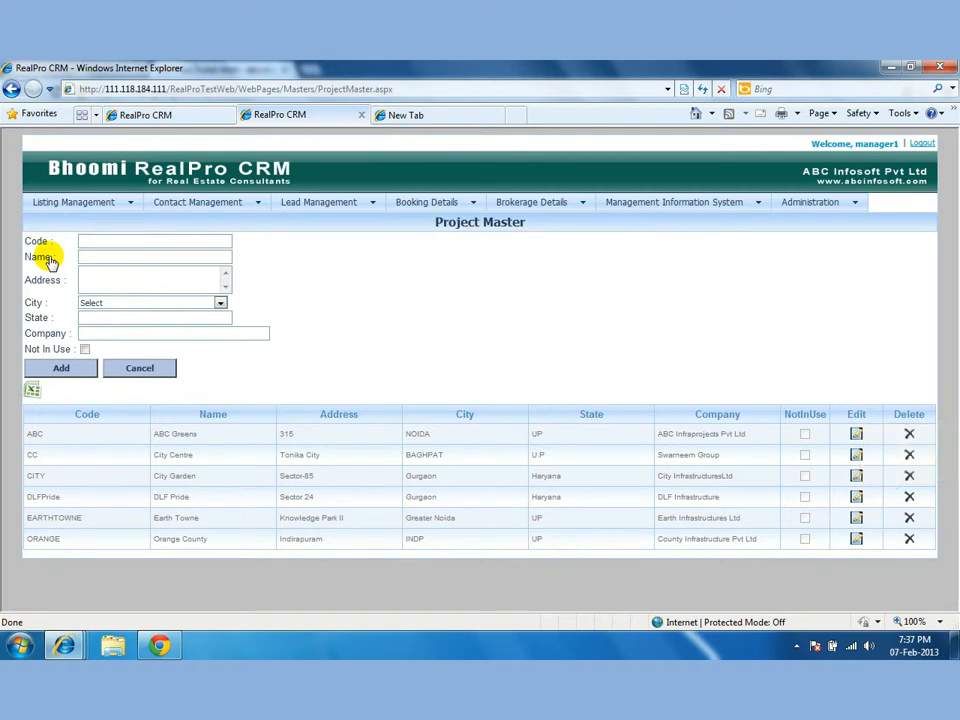
left_click(856, 497)
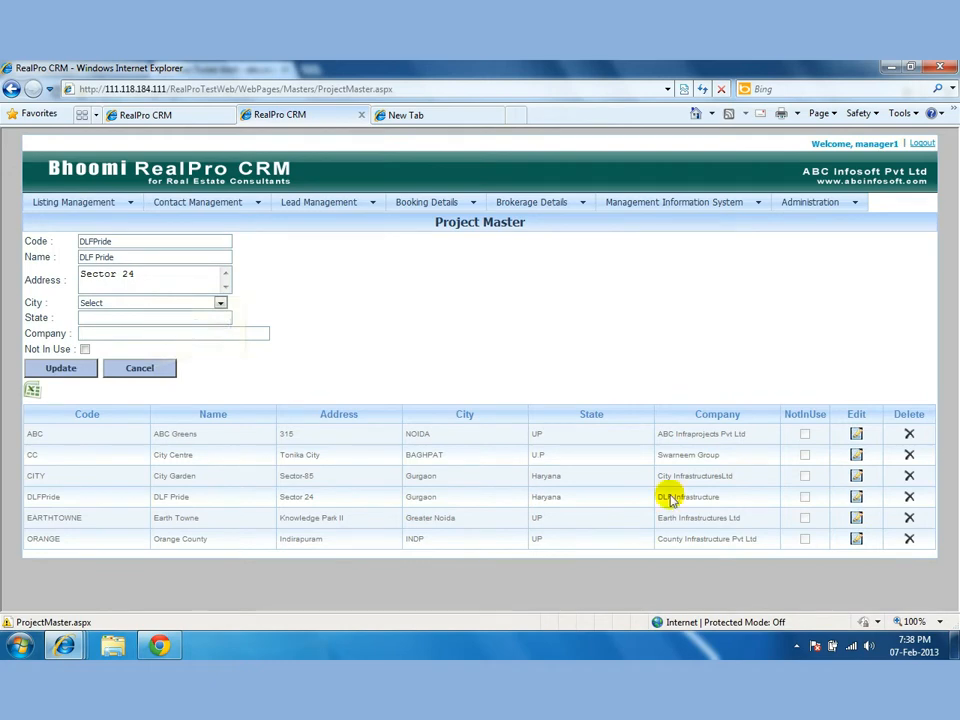
left_click(146, 372)
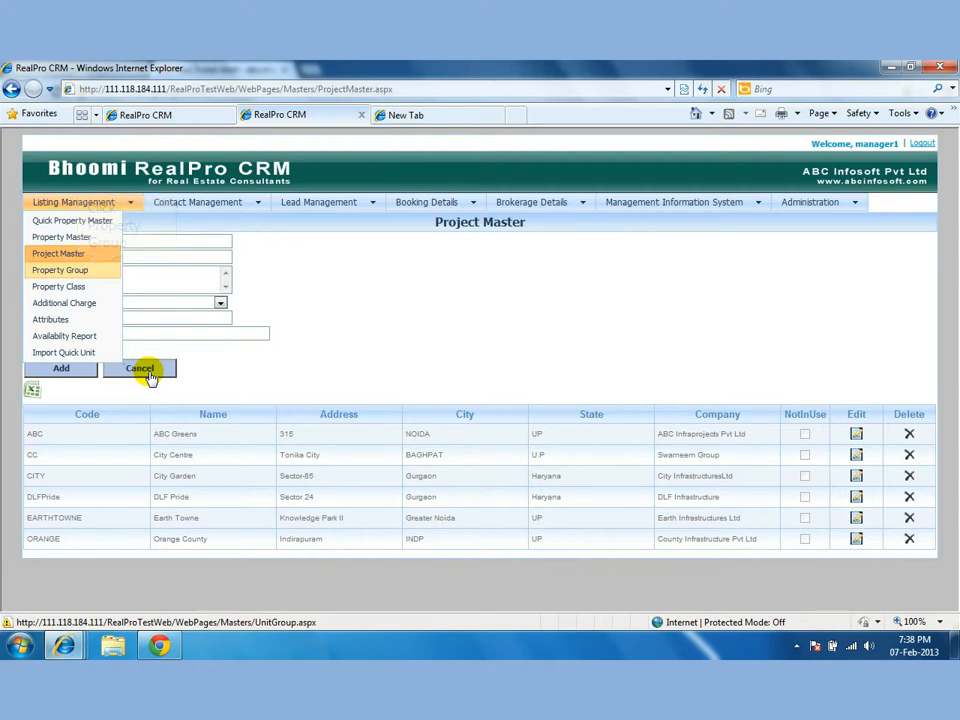
left_click(78, 271)
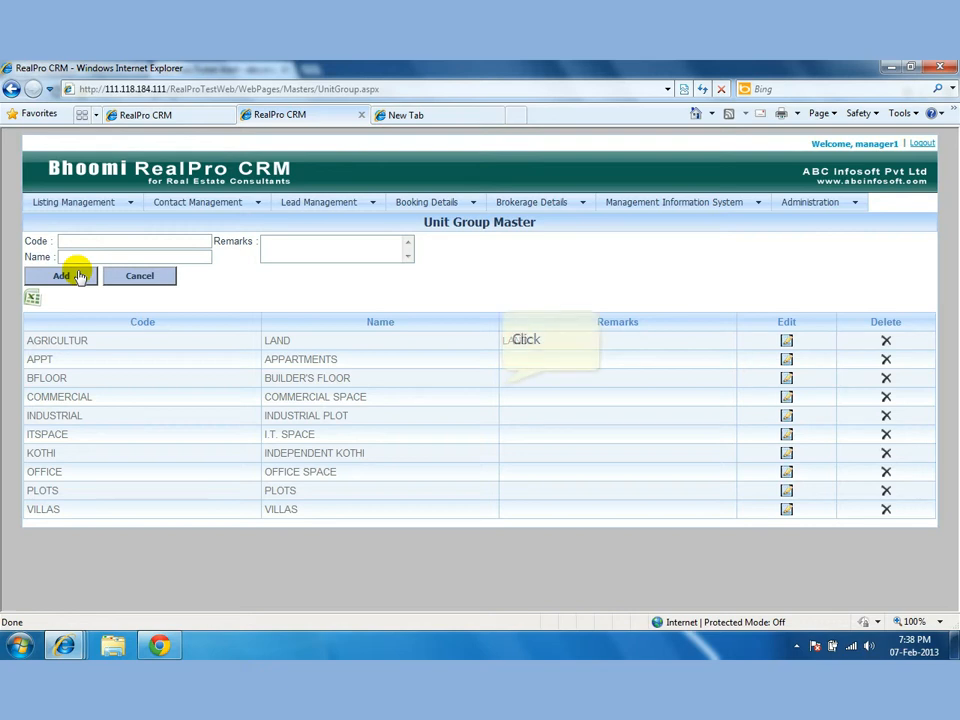
Submit the Unit Group Master form with Add, then go to the Property Class master.
left_click(78, 276)
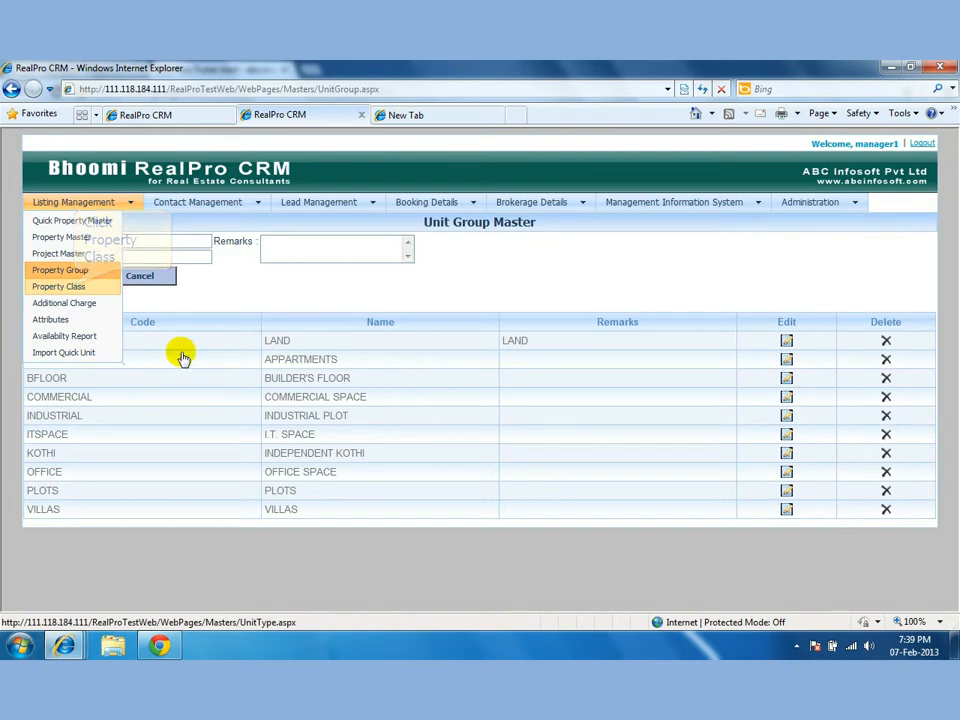
left_click(74, 287)
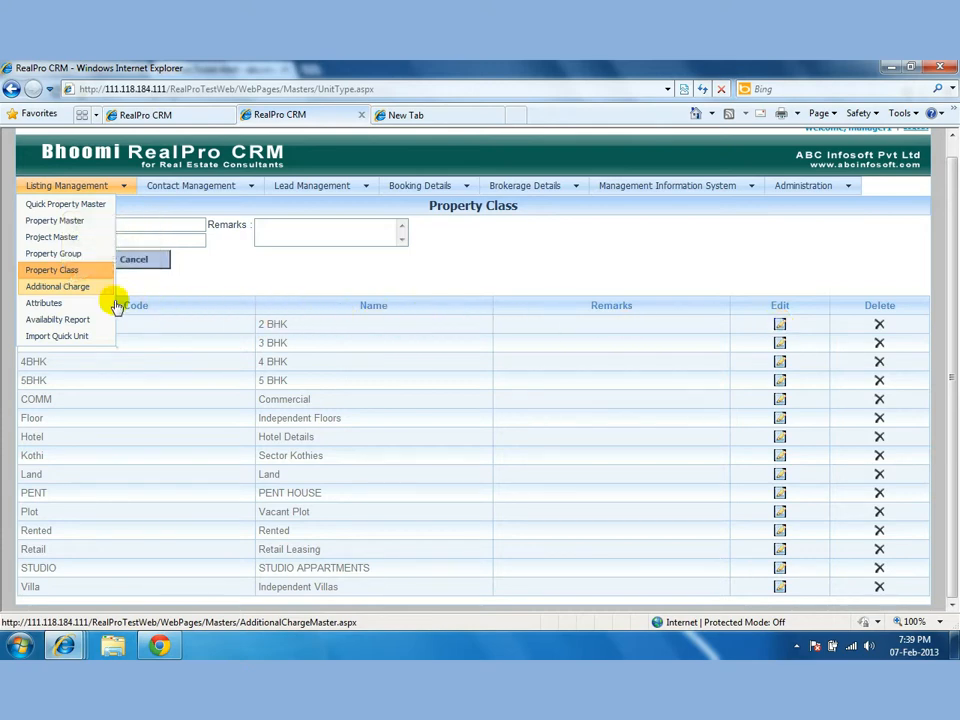
Open the Additional Charge master listing FLOOR through CLUB MEMBERSHIP.
left_click(63, 287)
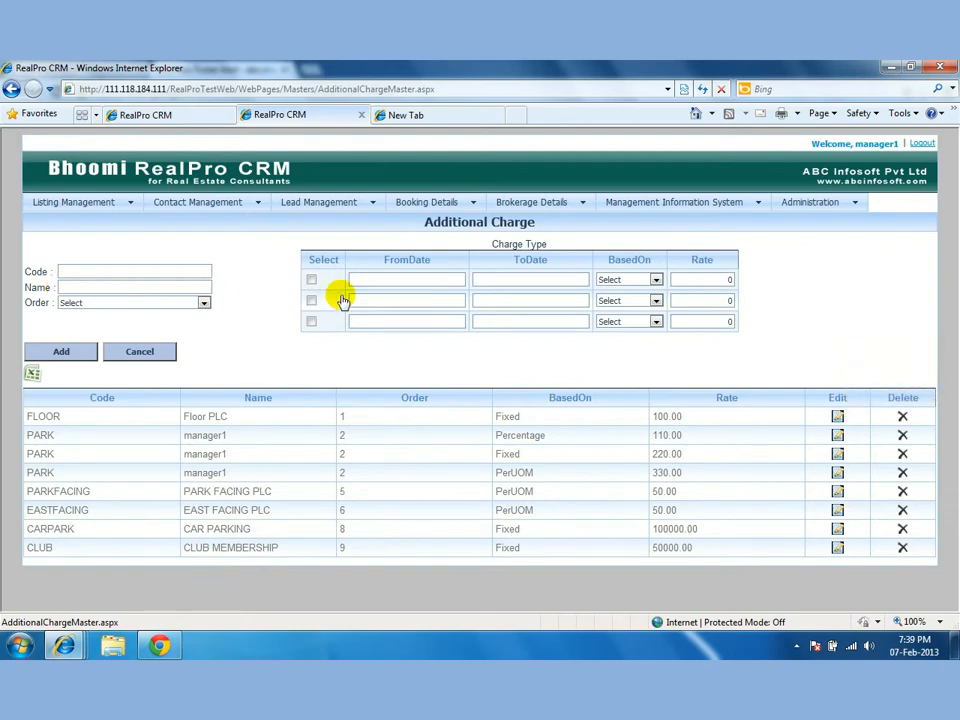
Check the FLOOR charge is Fixed at 100.00, cancel the edit, and open Attributes.
left_click(837, 417)
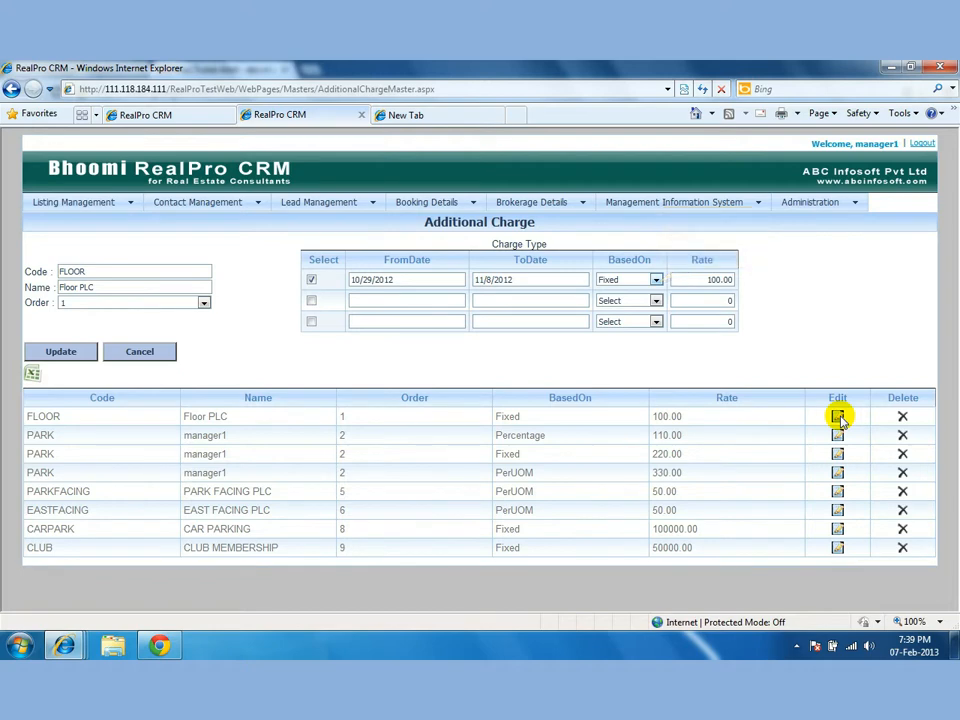
left_click(656, 280)
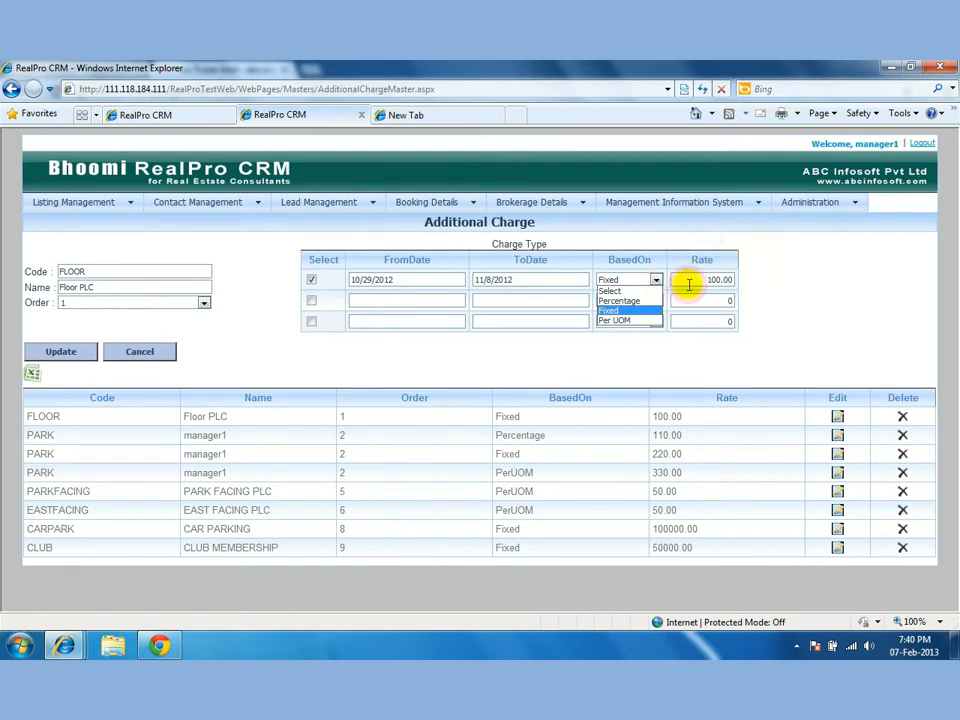
left_click(687, 283)
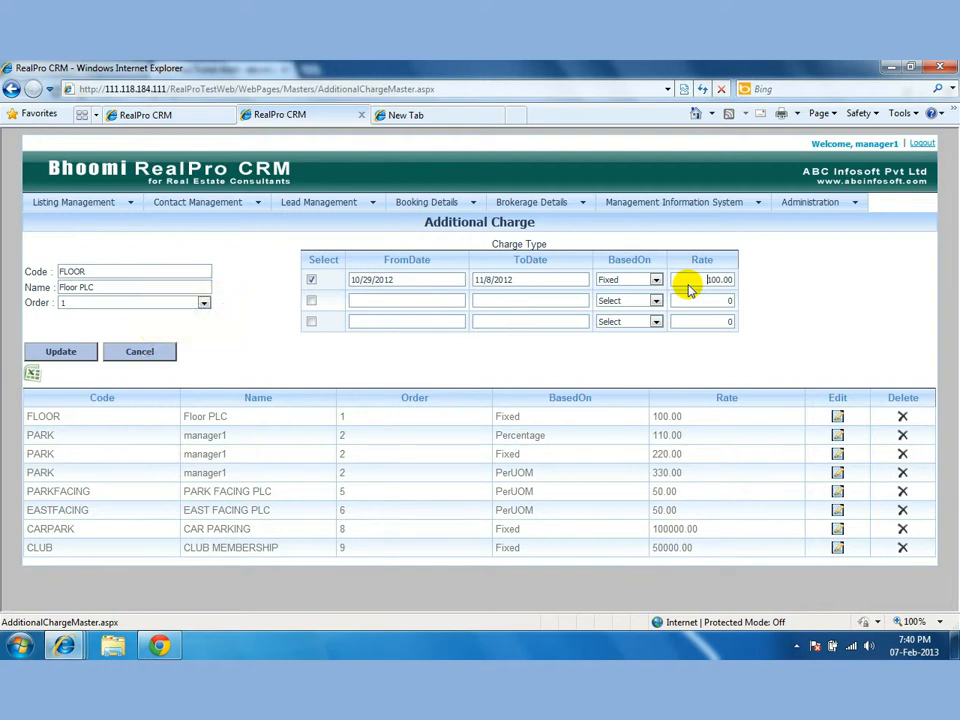
left_click(140, 352)
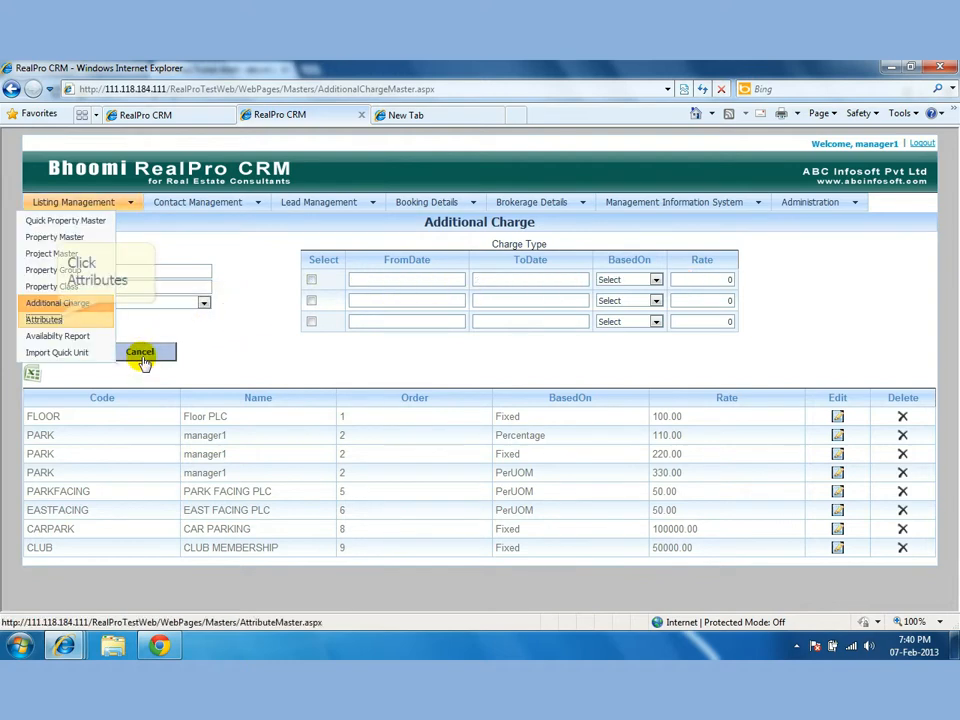
left_click(58, 320)
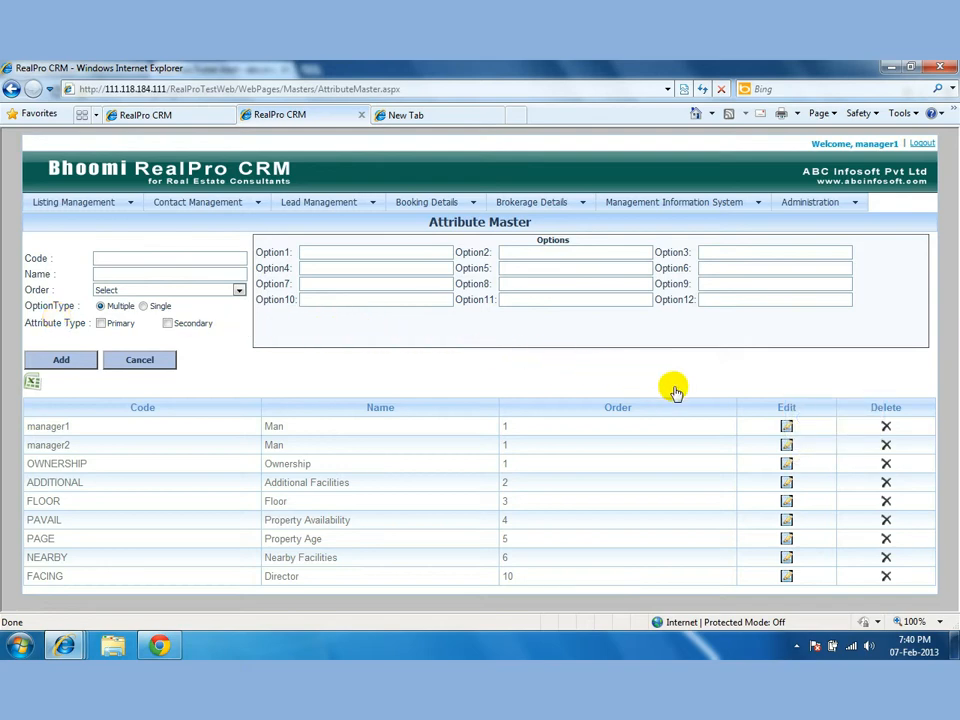
Load the OWNERSHIP attribute and its options, Freehold through Govt. Agency, into the form.
left_click(786, 463)
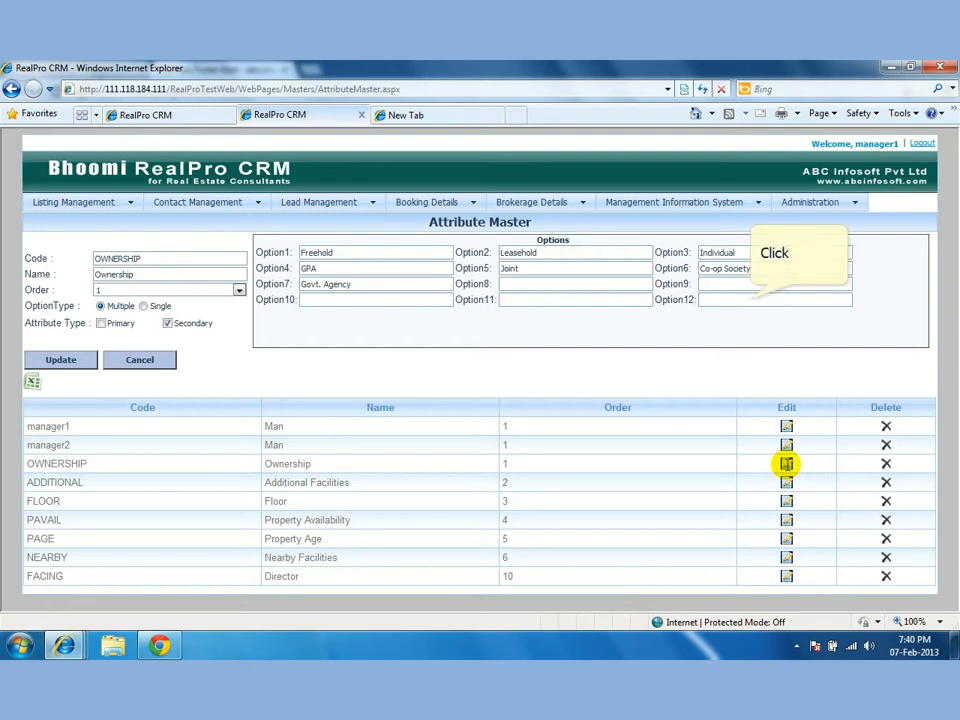
left_click(750, 300)
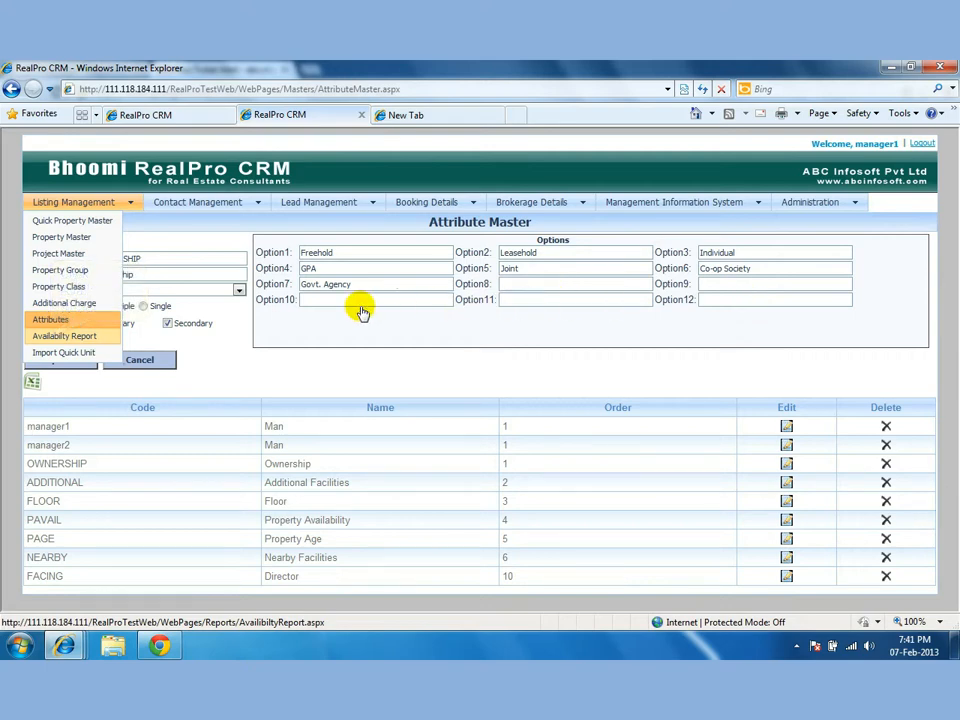
Filter the Availability Report to Primary properties in ABC Greens and show the attribute filters.
left_click(60, 337)
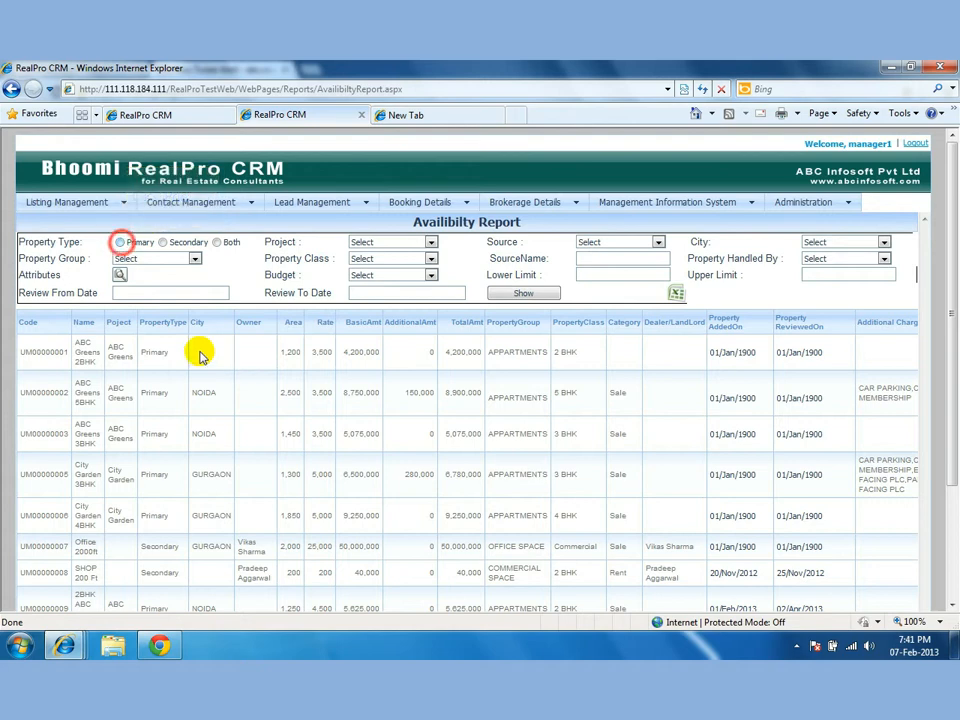
left_click(120, 243)
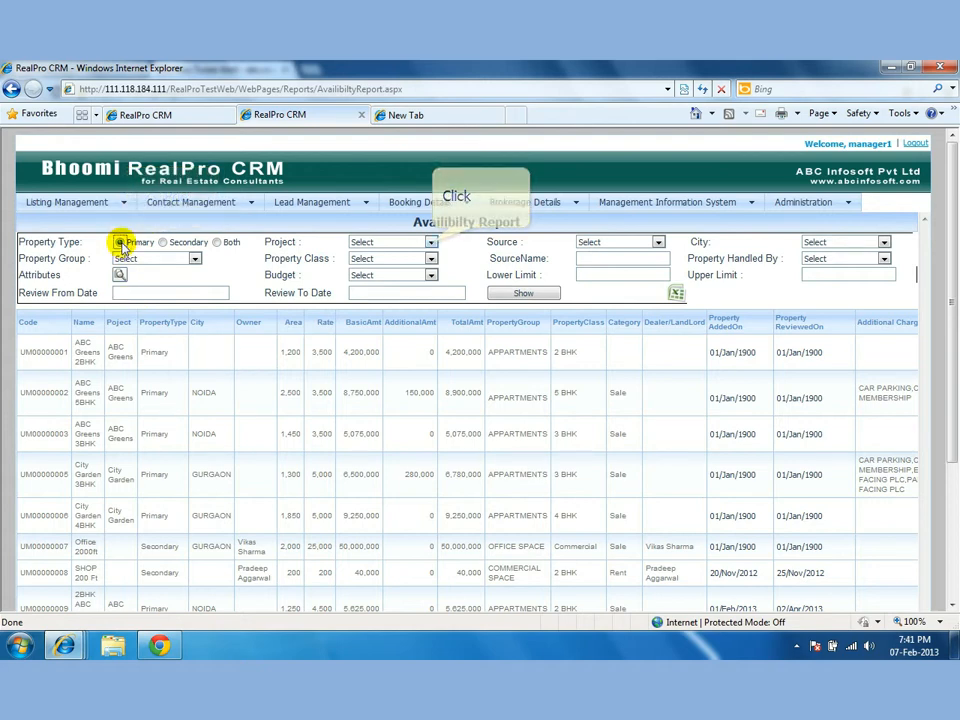
left_click(431, 242)
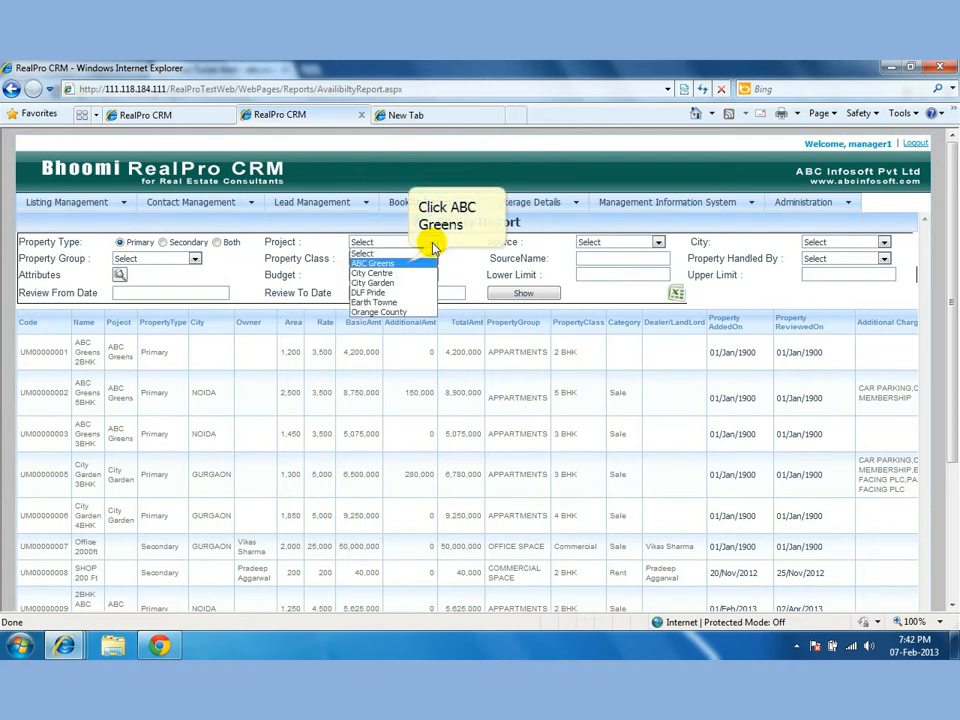
left_click(405, 263)
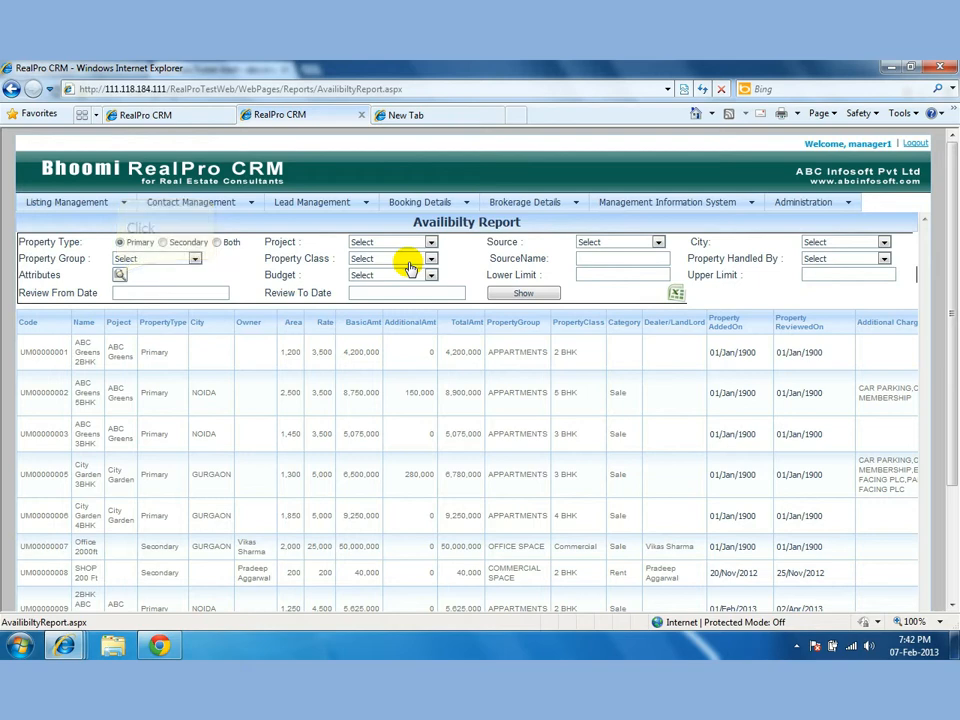
left_click(121, 274)
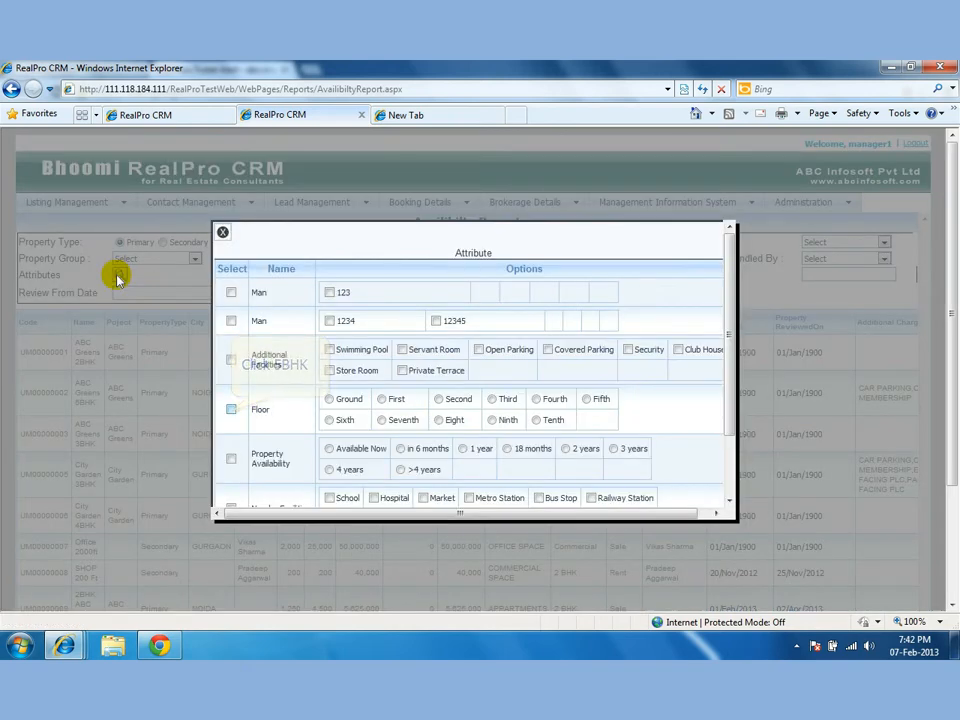
Filter for Second-floor units (no matches), then list the five ABC Greens primary units.
left_click(231, 409)
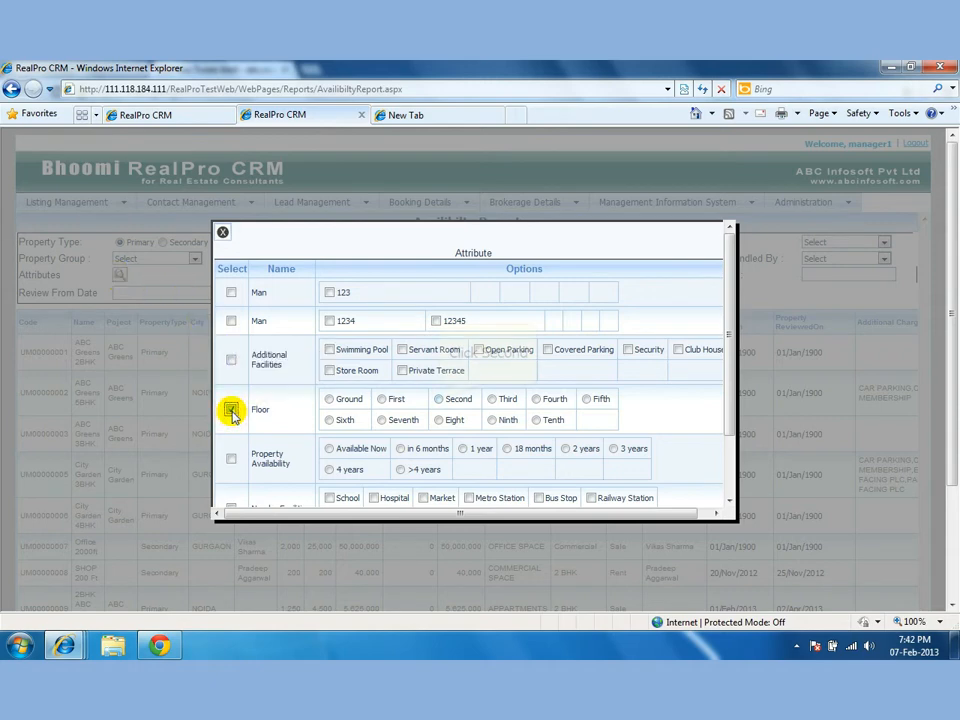
left_click(439, 399)
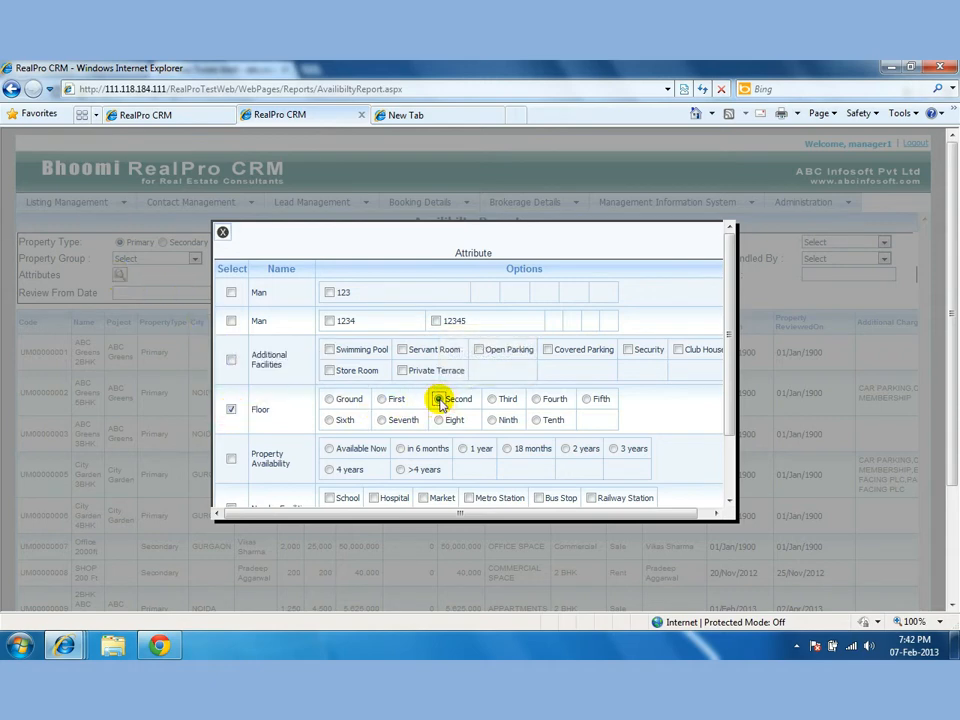
left_click(222, 232)
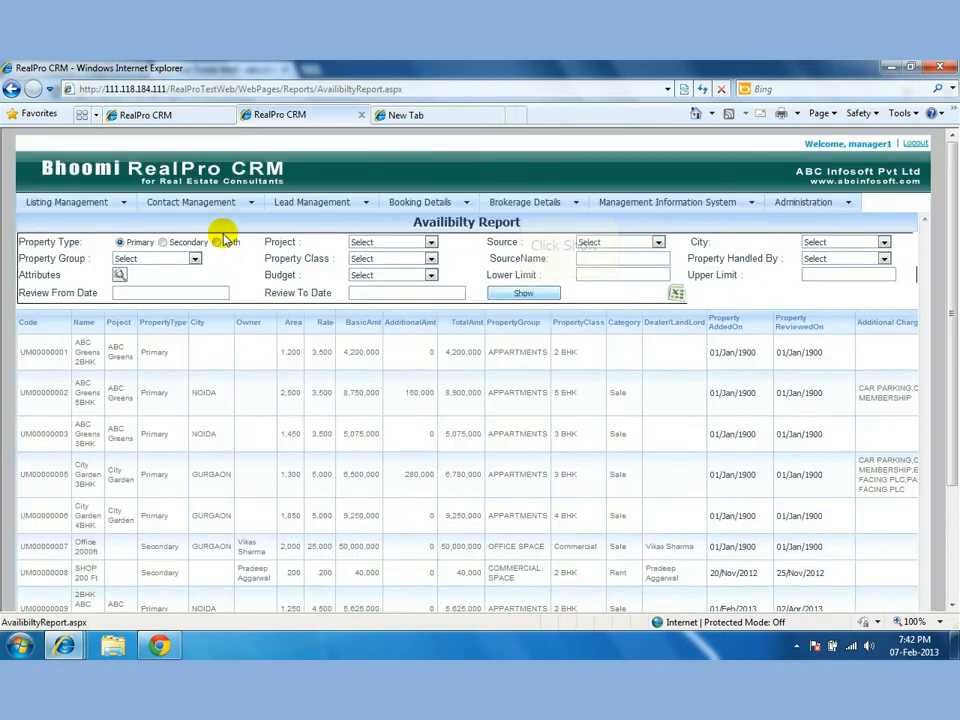
left_click(523, 294)
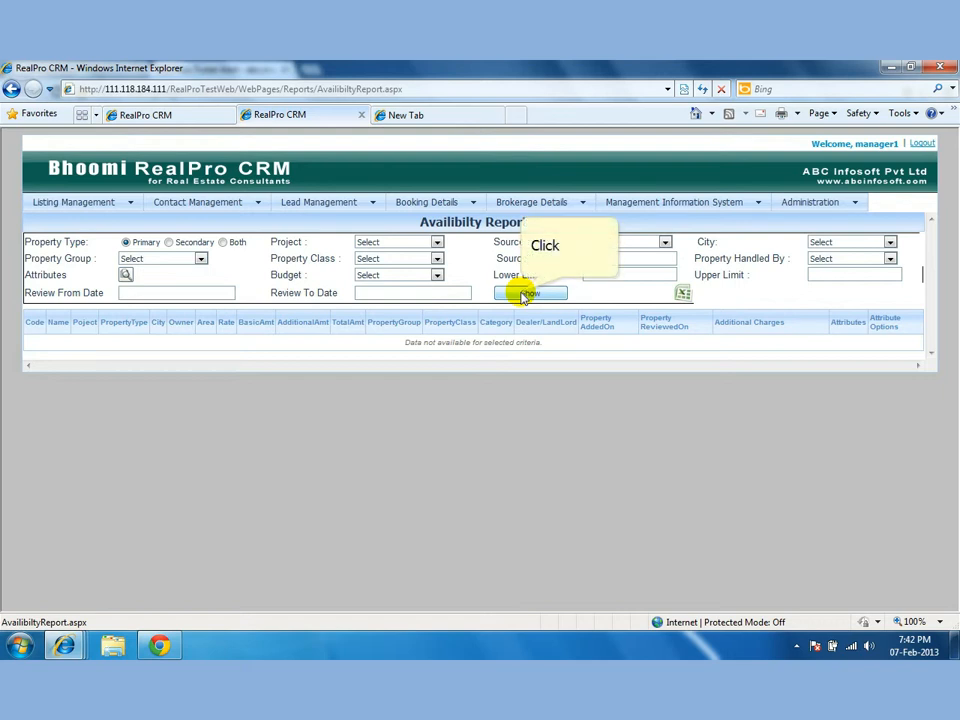
left_click(523, 294)
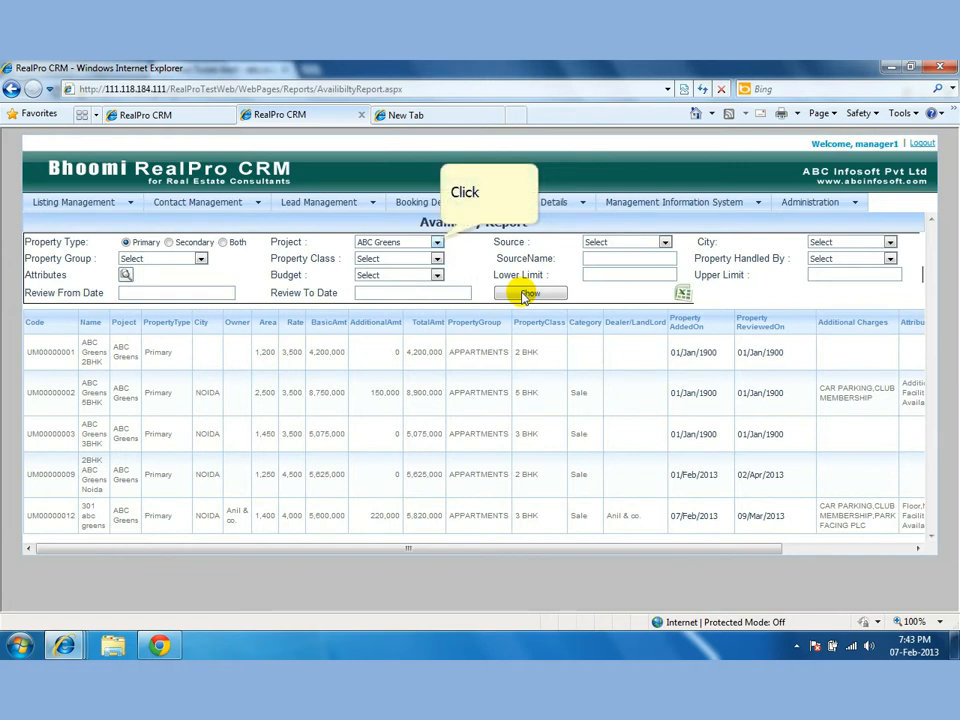
left_click(438, 243)
left_click(390, 312)
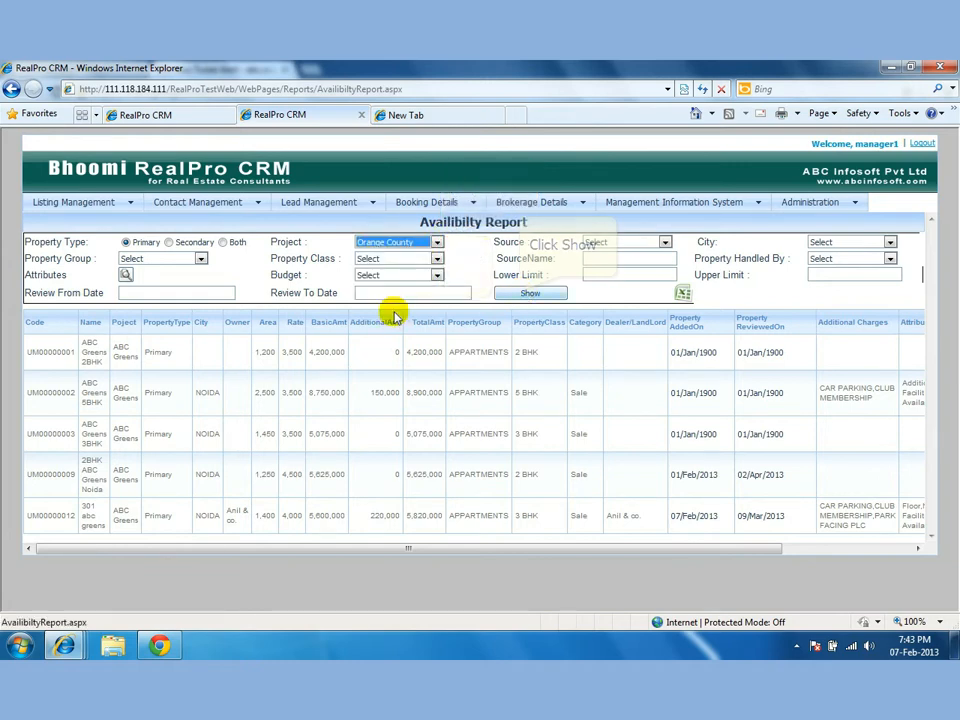
left_click(525, 293)
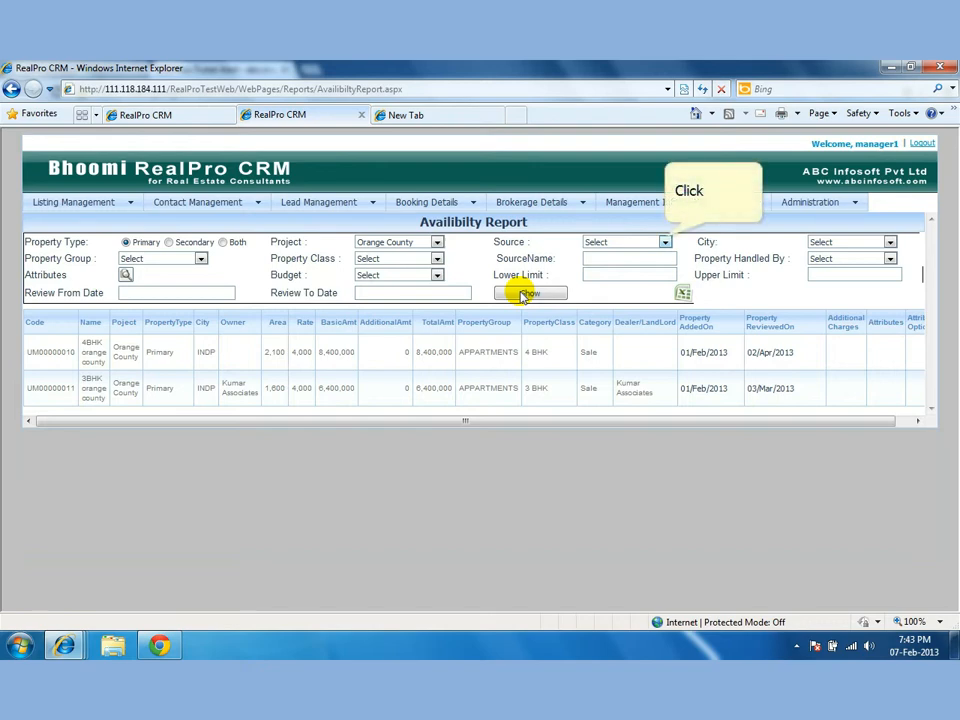
left_click(664, 242)
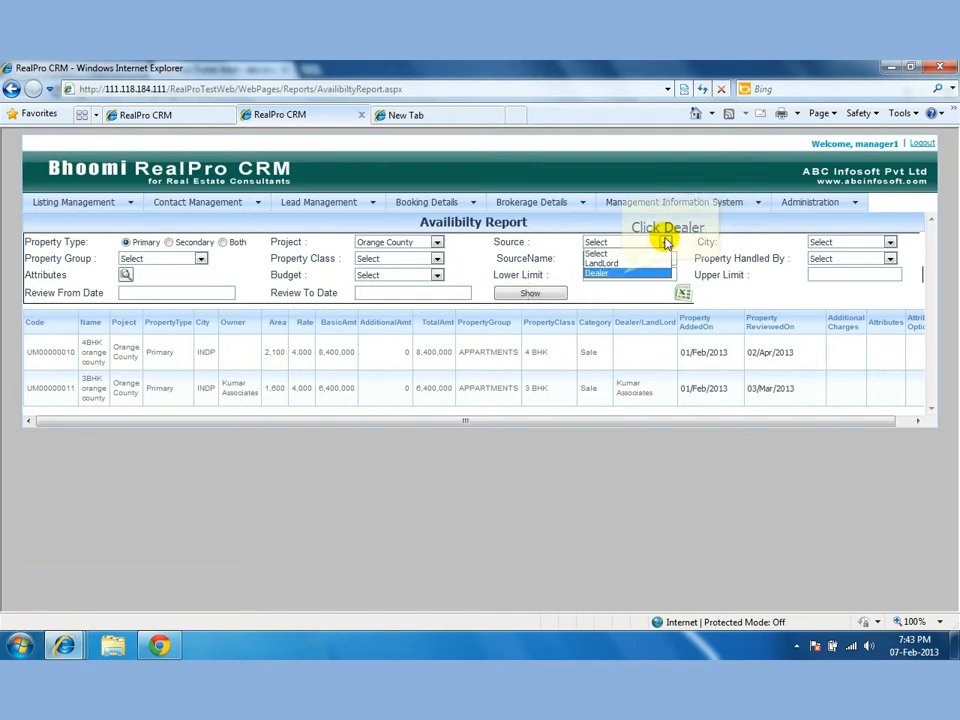
left_click(620, 272)
left_click(538, 295)
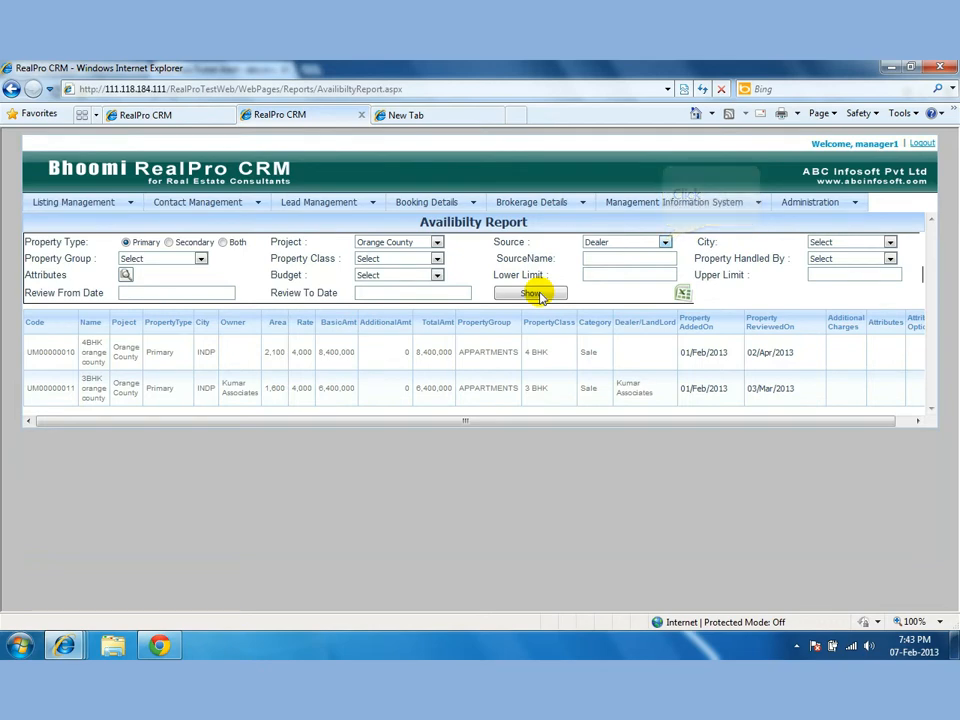
left_click(664, 243)
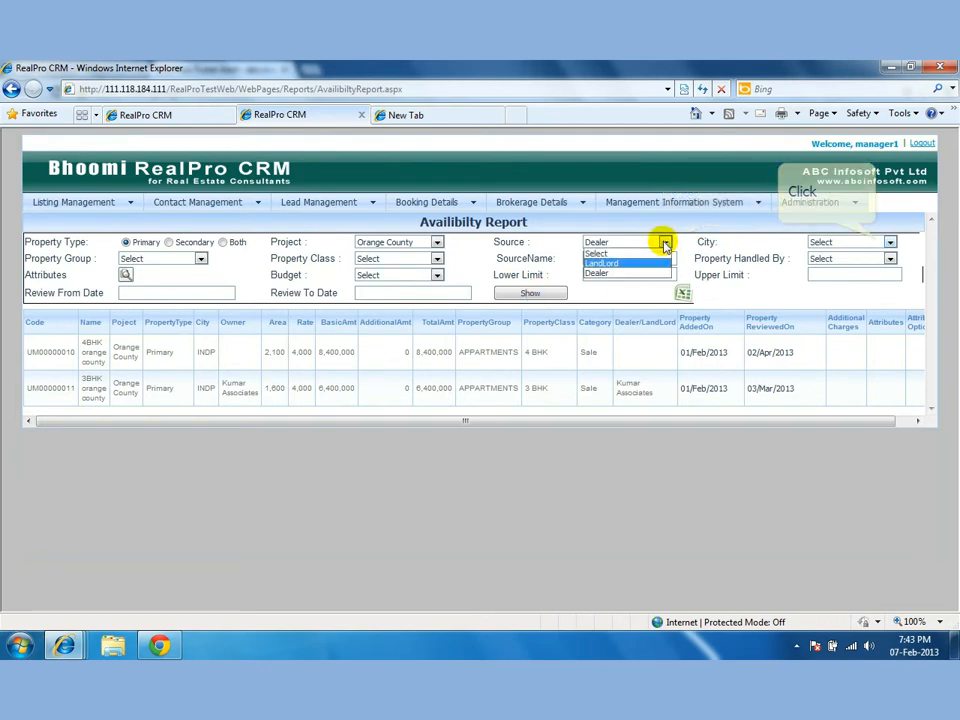
left_click(874, 242)
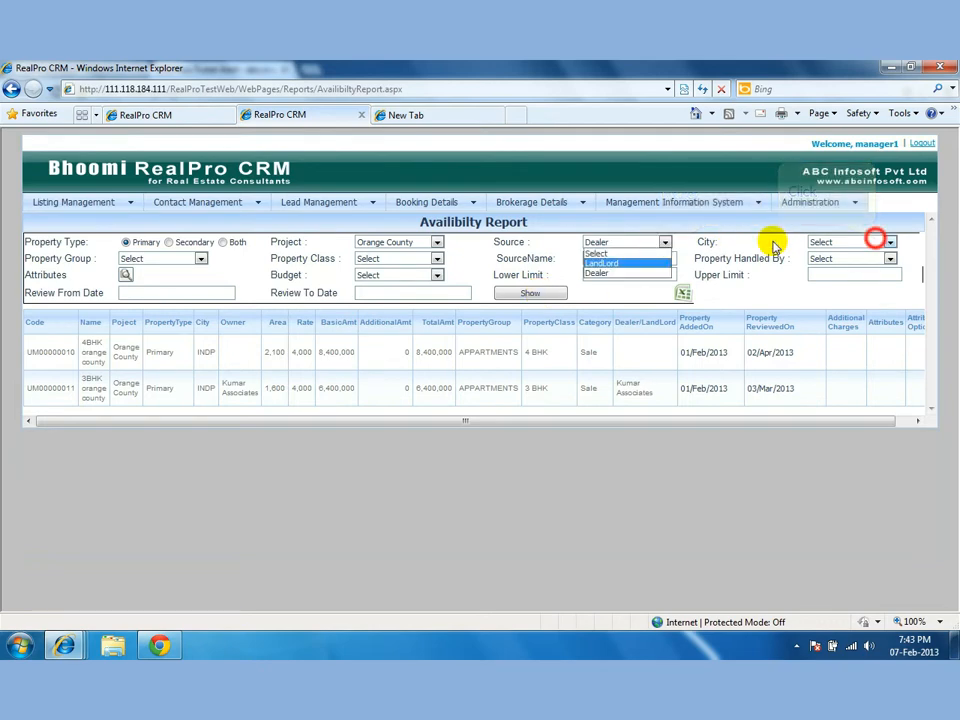
left_click(876, 243)
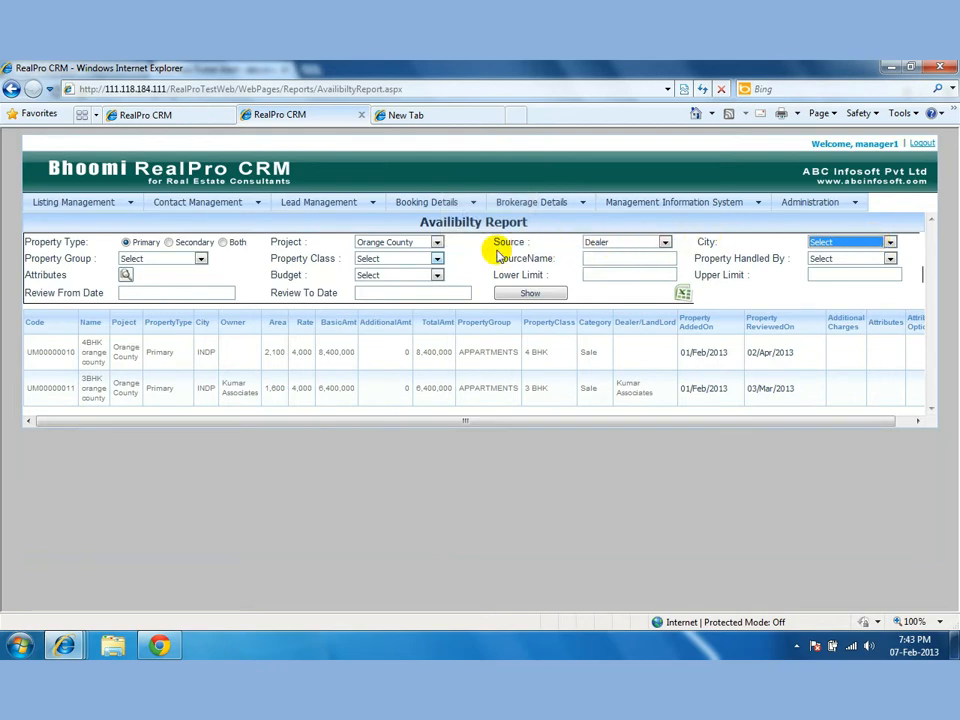
left_click(437, 259)
left_click(399, 288)
left_click(511, 292)
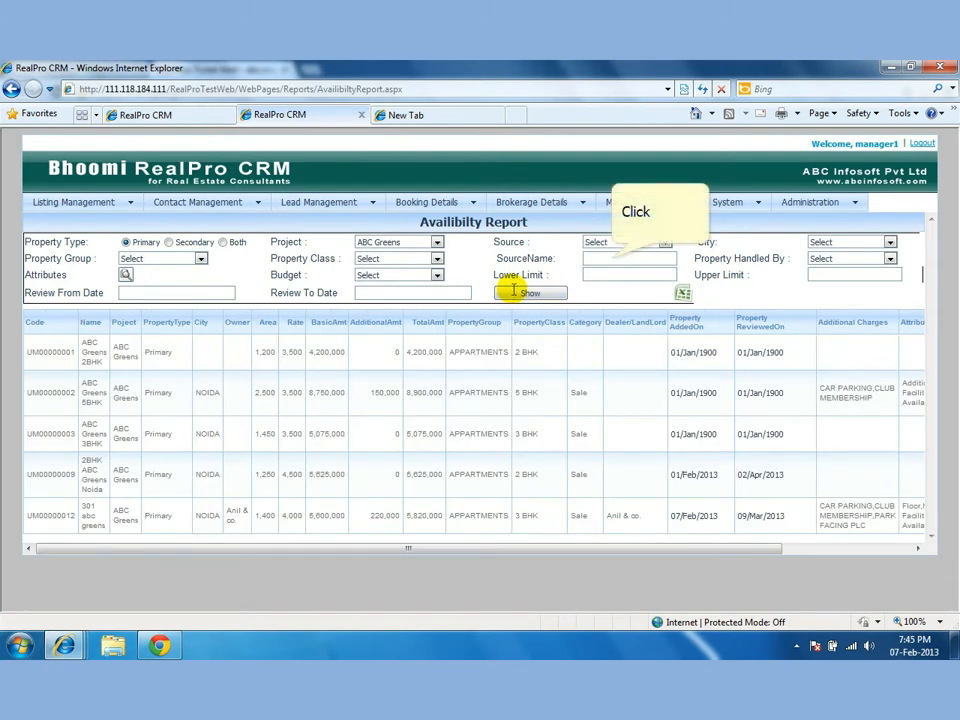
Narrow the report by SourceName to 301 abc greens, then clear it to restore five rows.
left_click(611, 258)
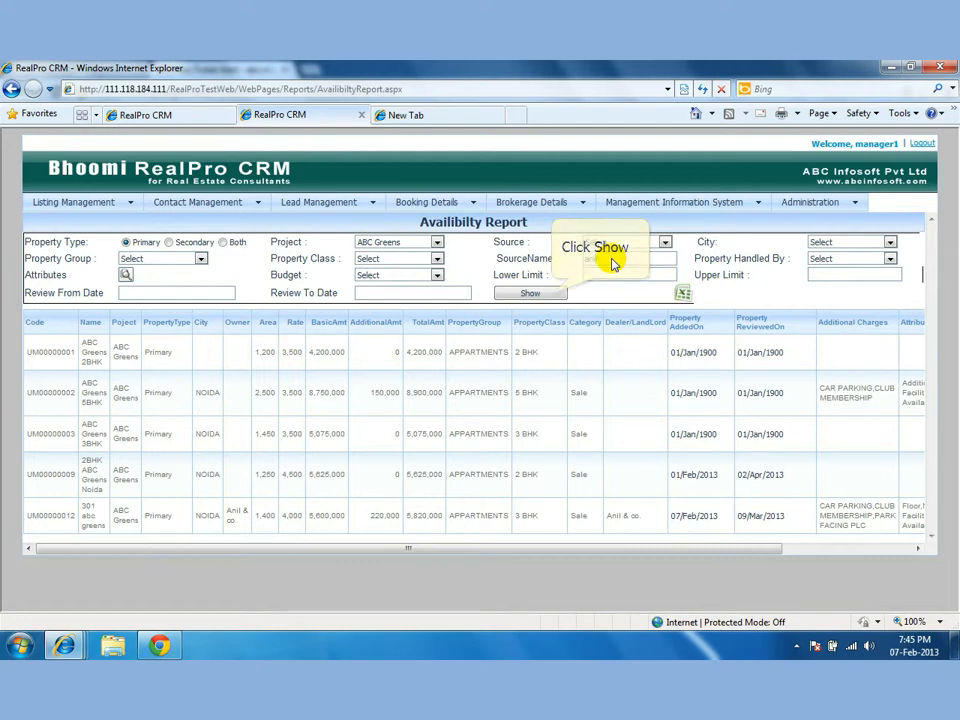
left_click(550, 292)
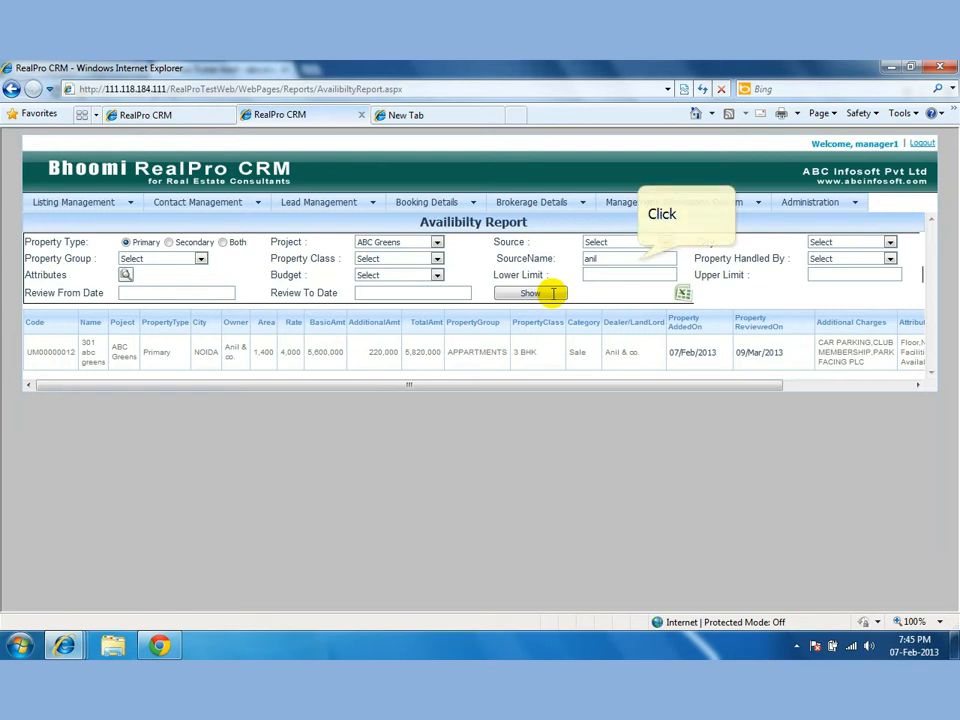
double_click(636, 259)
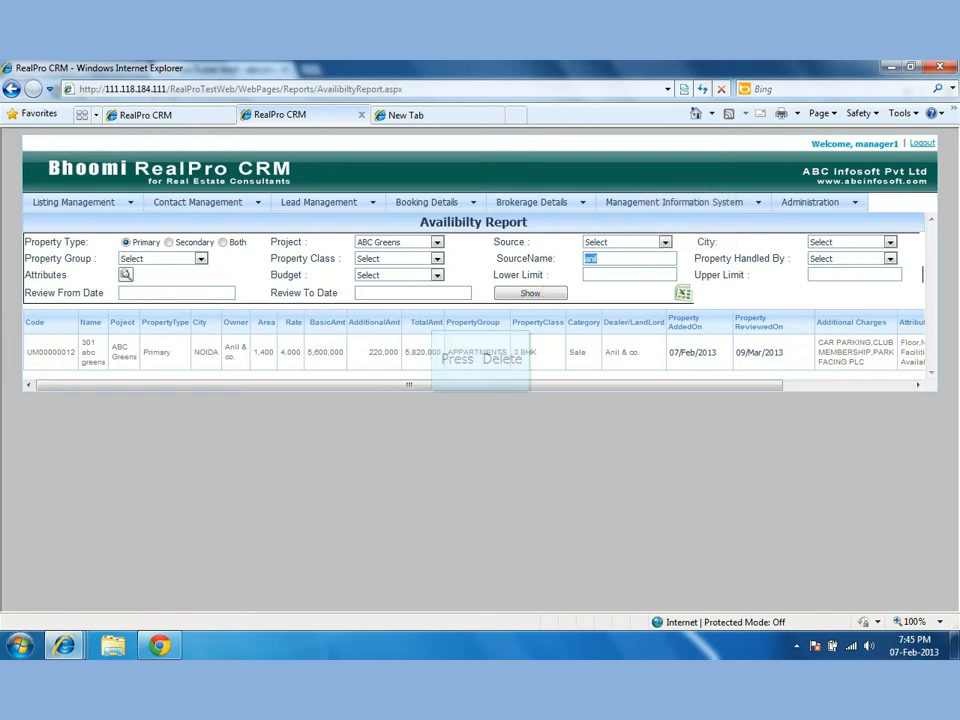
key("Delete")
left_click(550, 293)
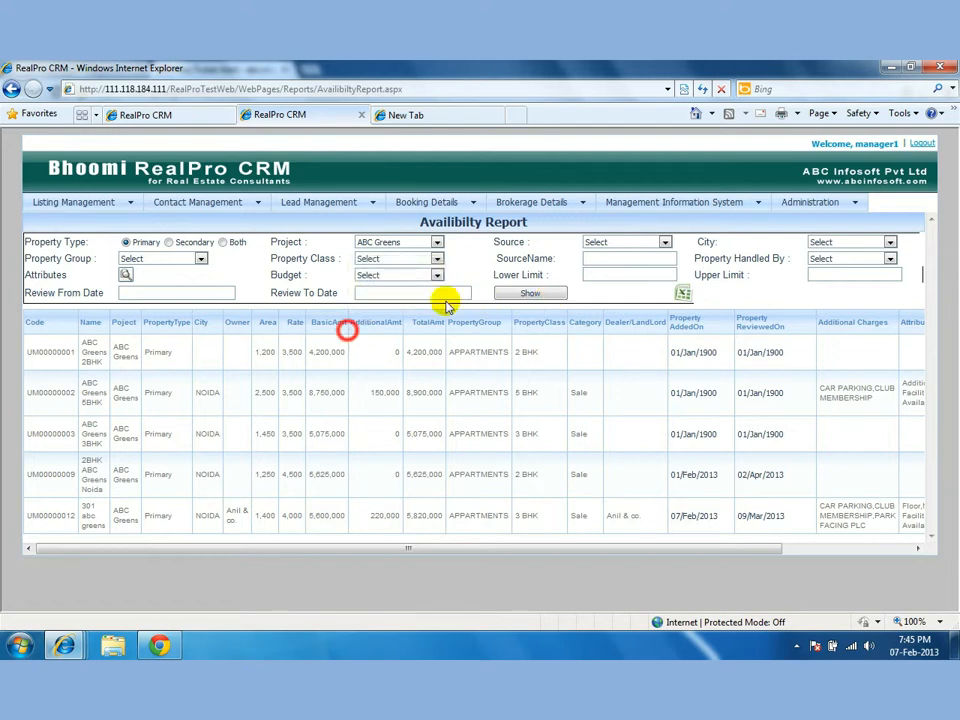
Export the ABC Greens Availability Report to Excel as AvailibiltyReport.xls.
left_click(348, 331)
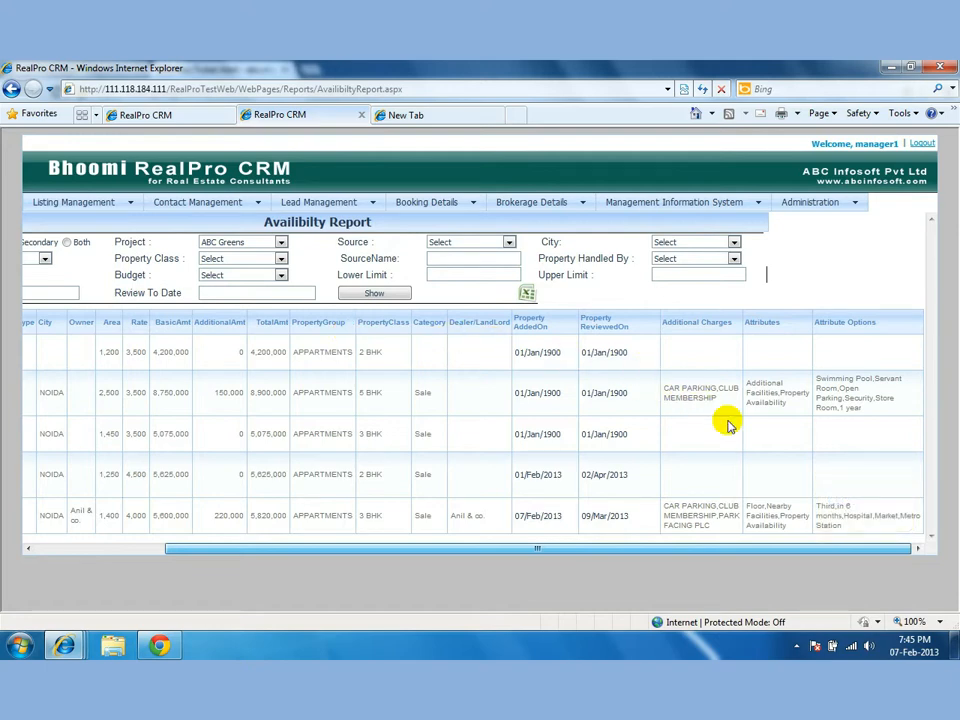
left_click(876, 549)
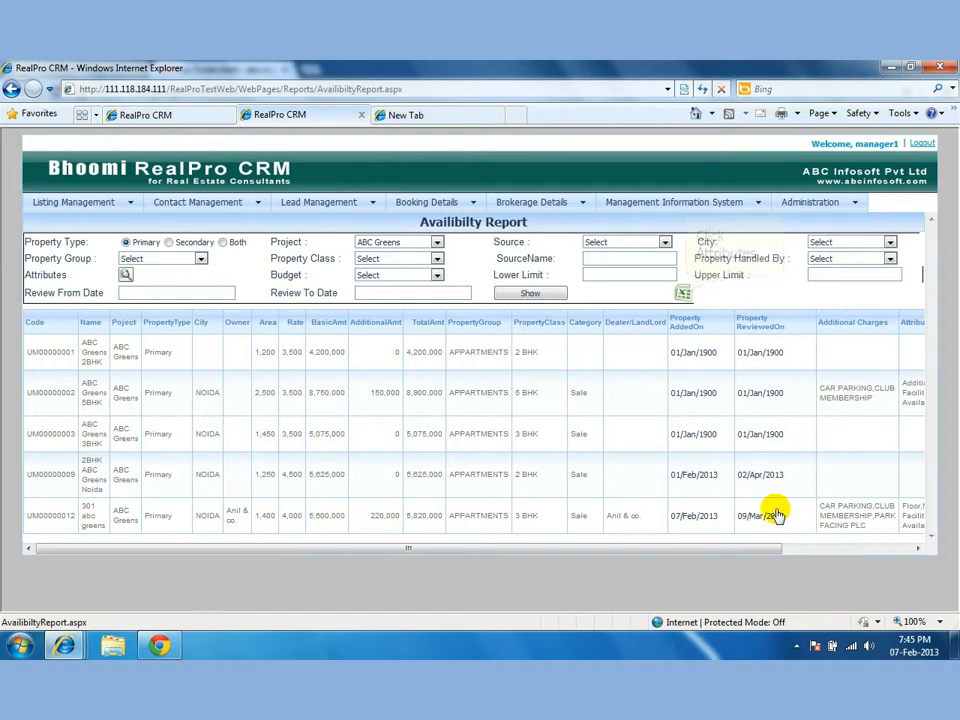
left_click(683, 293)
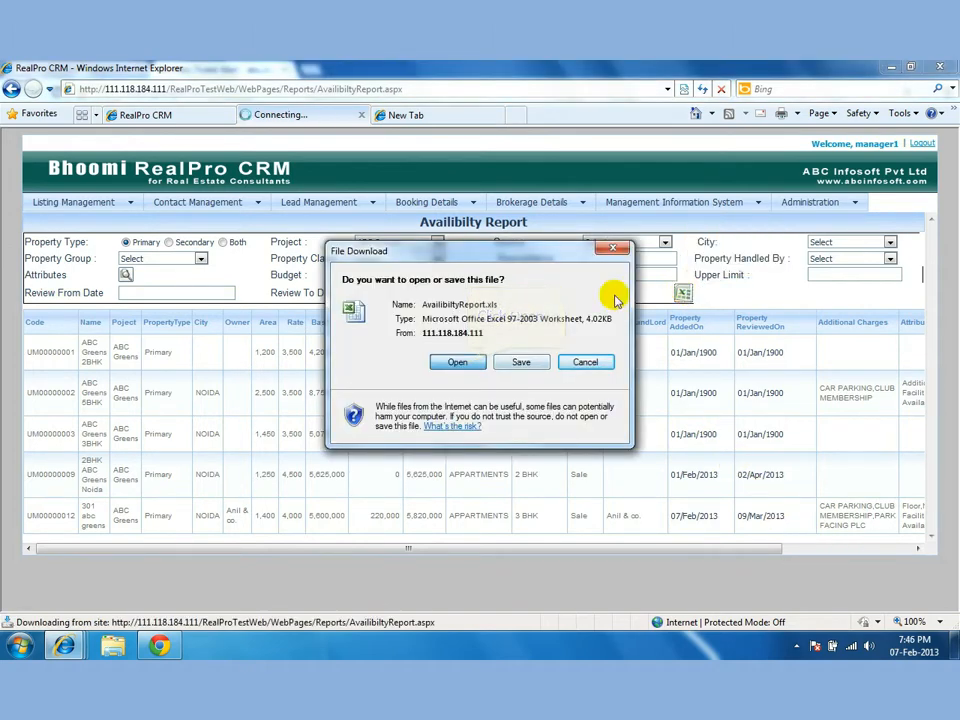
Open AvailibiltyReport.xls in Excel despite the format warning, then minimise Excel back to the CRM.
left_click(458, 362)
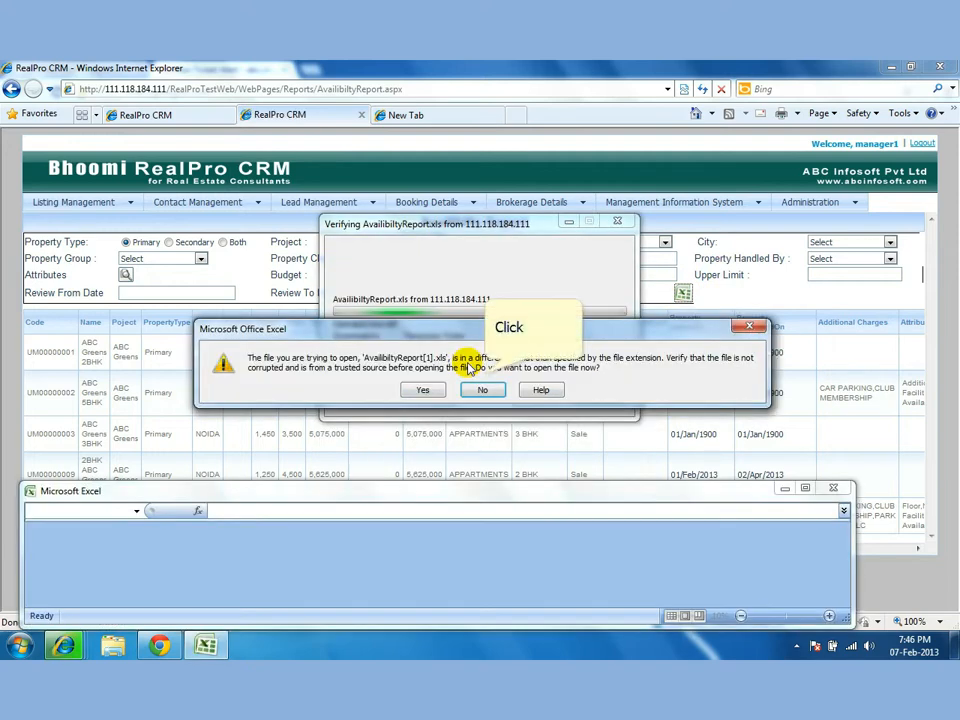
left_click(482, 376)
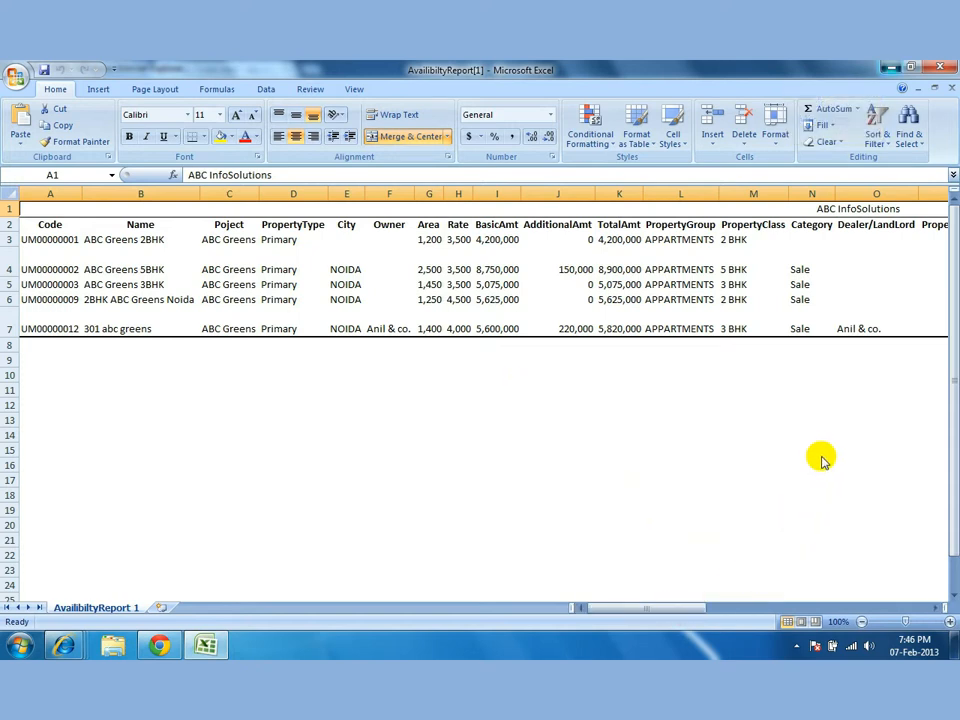
left_click(885, 72)
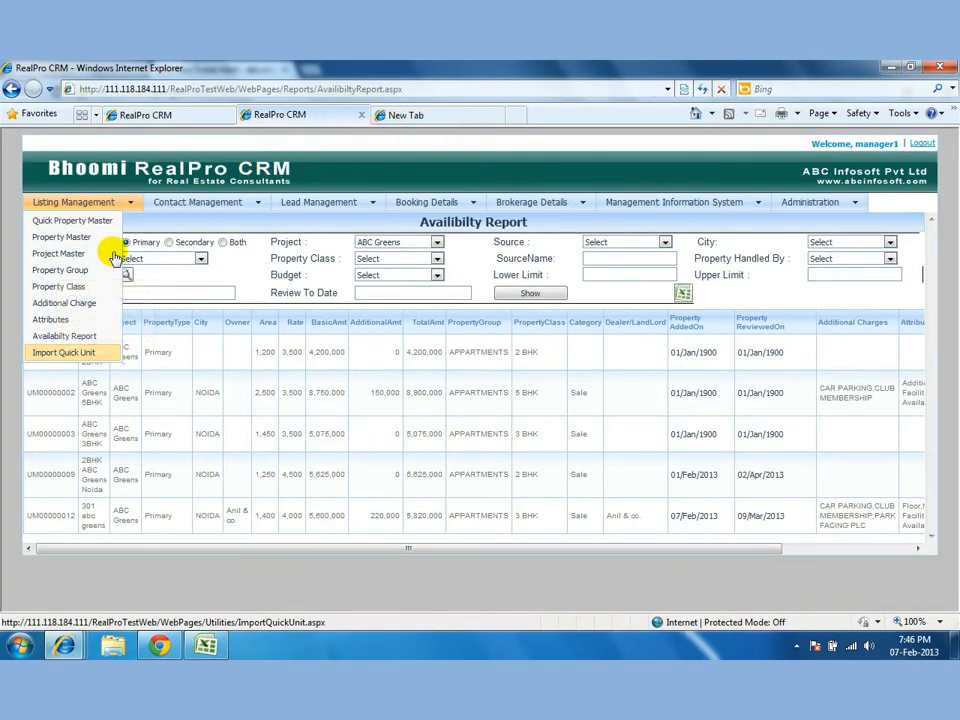
Open Import Quick Unit under Listing Management to reach the Import Unit page.
left_click(58, 353)
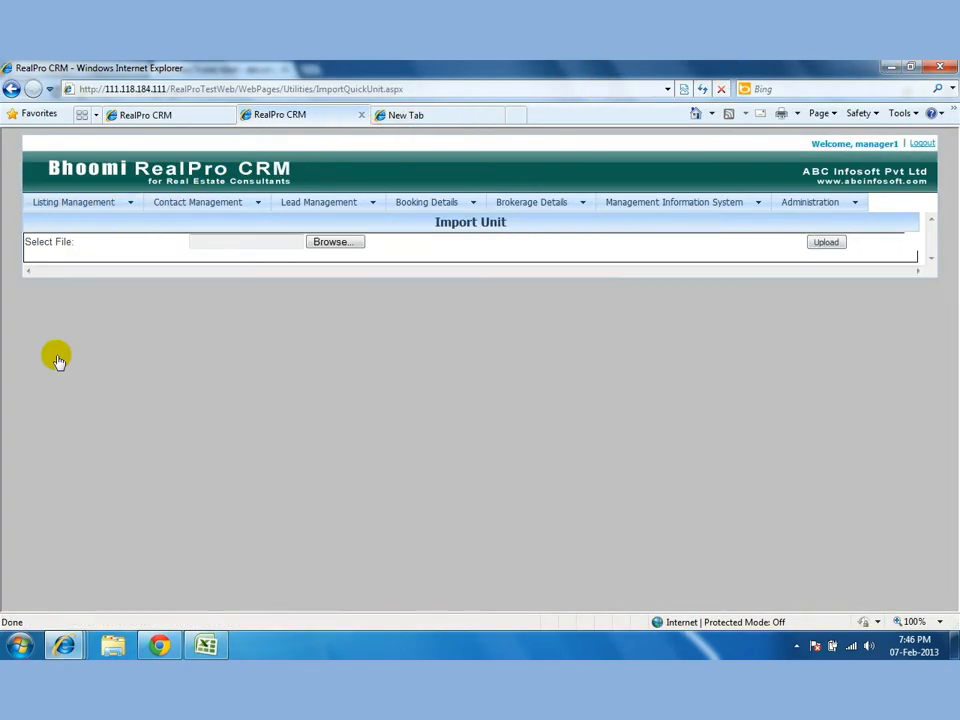